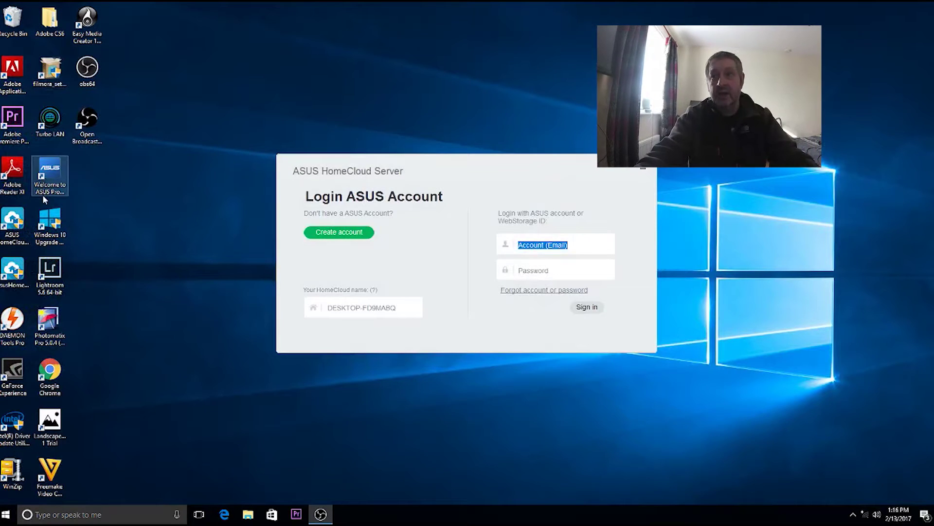
- Launch Photomatix Pro 5.0 and dismiss the 'Main new features' notice
{"action": "left_click", "coordinate": [58, 319]}
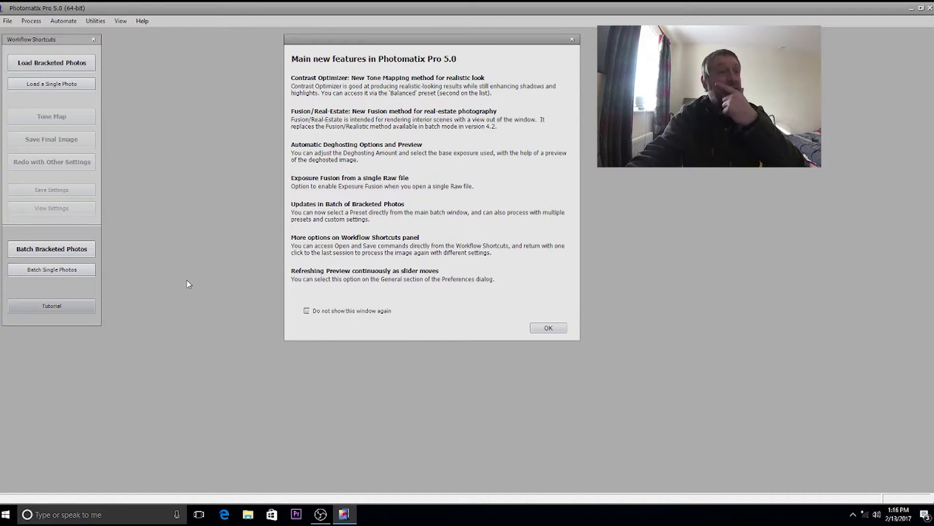
{"action": "left_click", "coordinate": [543, 327]}
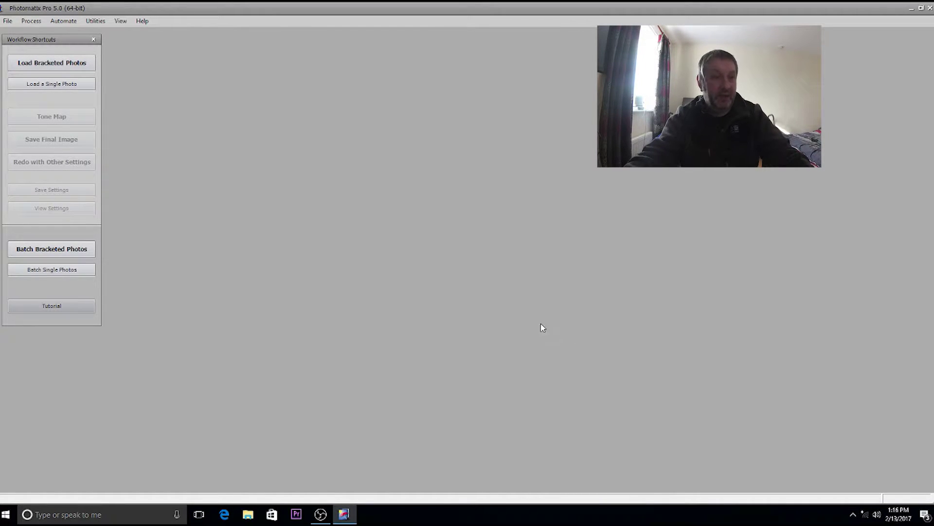
- Browse to the Documents test folder and select _MG_8614 as a bracketed photo
{"action": "left_click", "coordinate": [59, 65]}
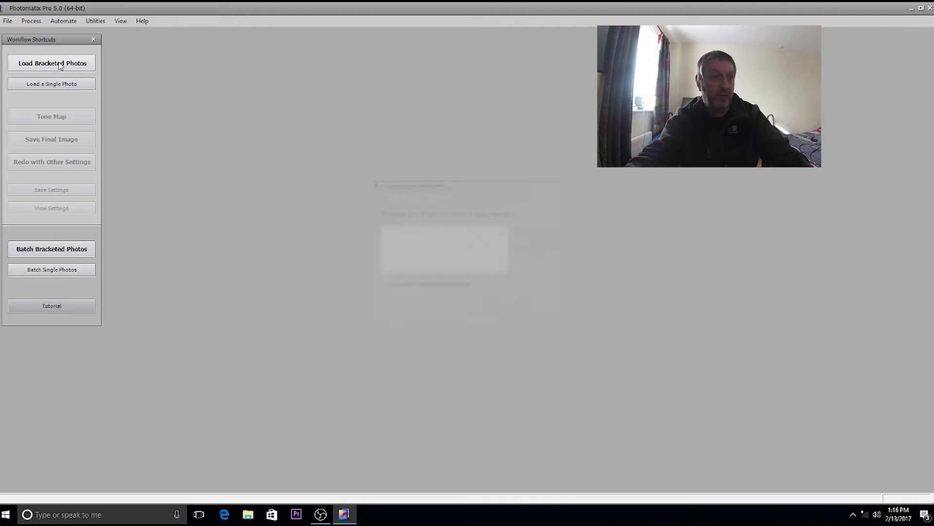
{"action": "left_click", "coordinate": [529, 233]}
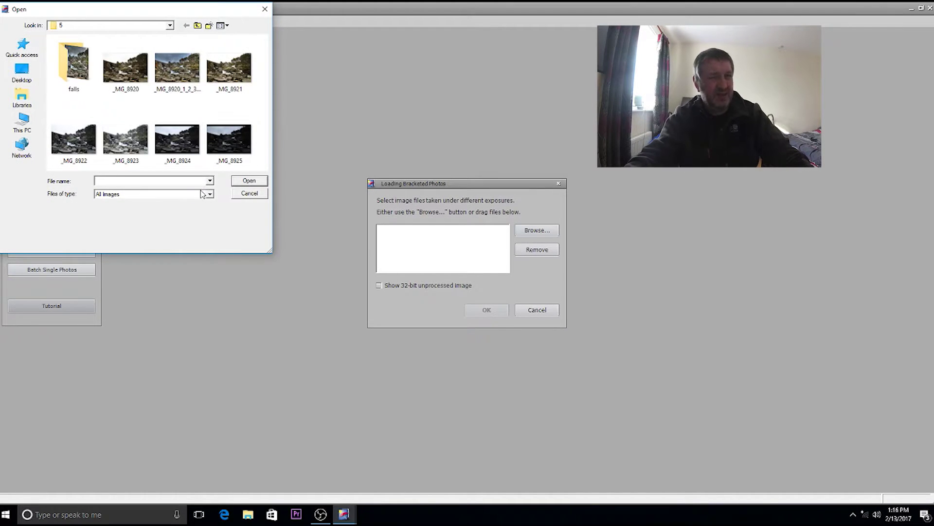
{"action": "left_click", "coordinate": [169, 26]}
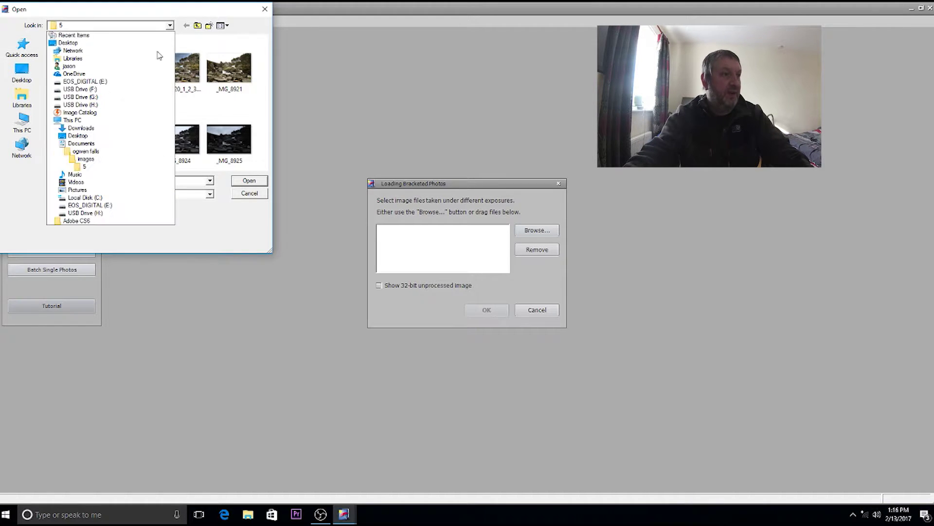
{"action": "left_click", "coordinate": [112, 143]}
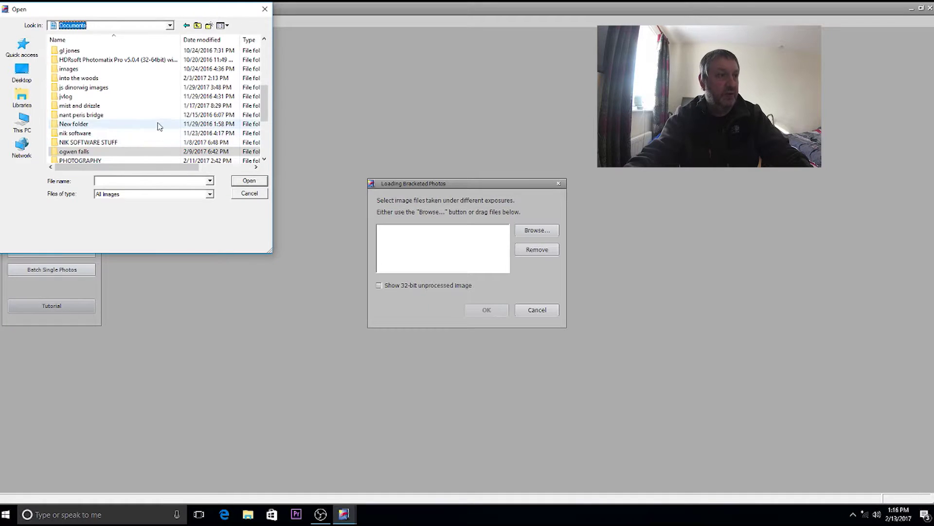
{"action": "scroll", "coordinate": [158, 126], "scroll_direction": "down", "scroll_amount": 4}
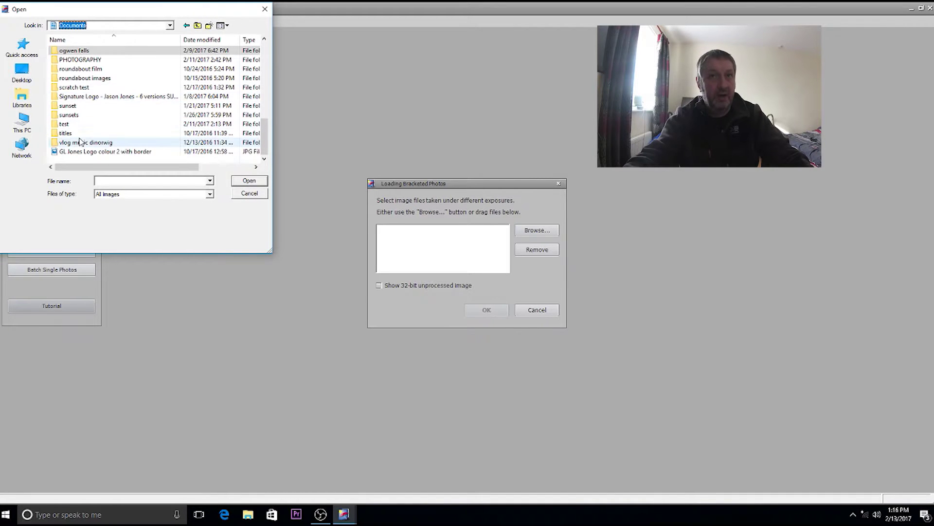
{"action": "double_click", "coordinate": [68, 124]}
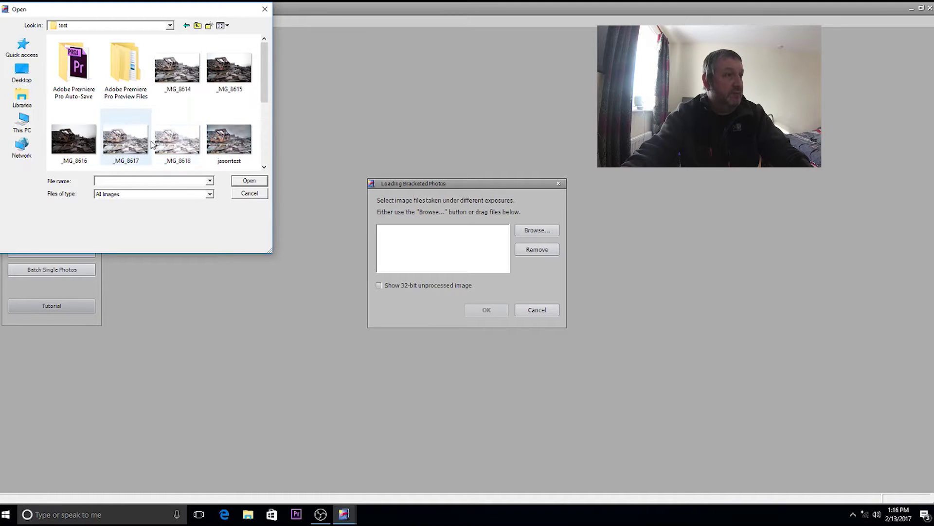
{"action": "left_click", "coordinate": [169, 82]}
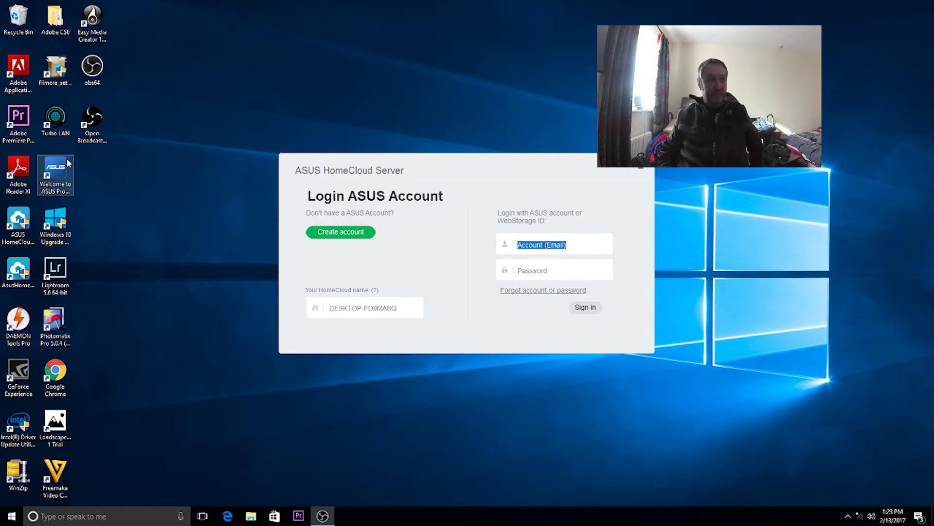
- Relaunch Photomatix Pro, try loading the six listed files, and dismiss the format mismatch error
{"action": "left_click", "coordinate": [50, 339]}
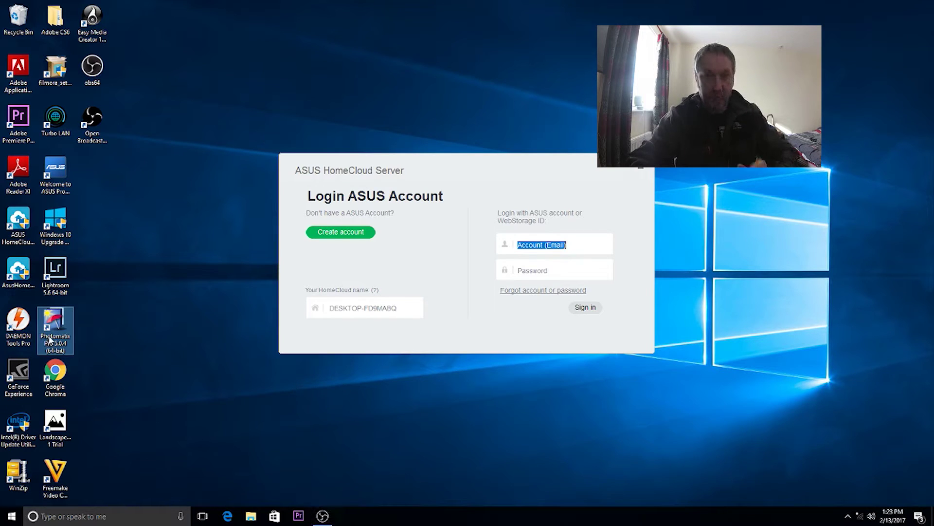
{"action": "double_click", "coordinate": [50, 339]}
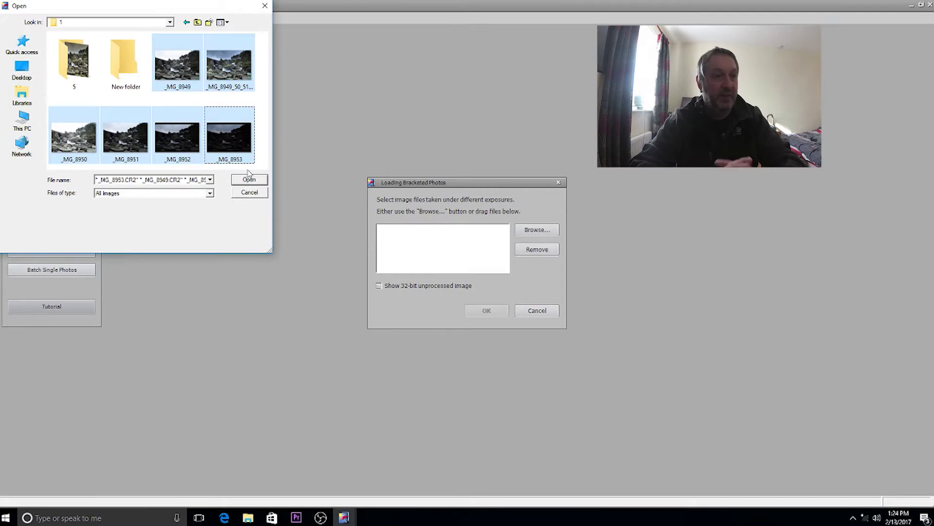
{"action": "left_click", "coordinate": [249, 180]}
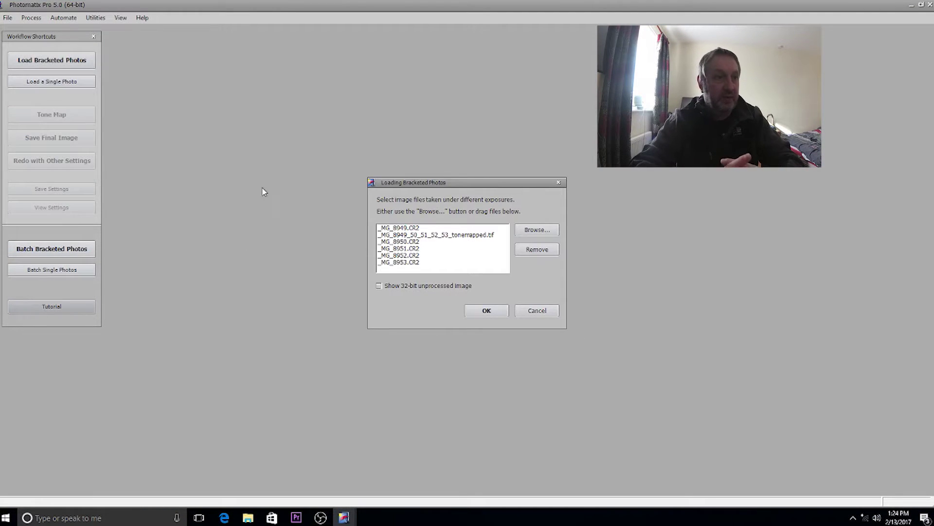
{"action": "left_click", "coordinate": [492, 314]}
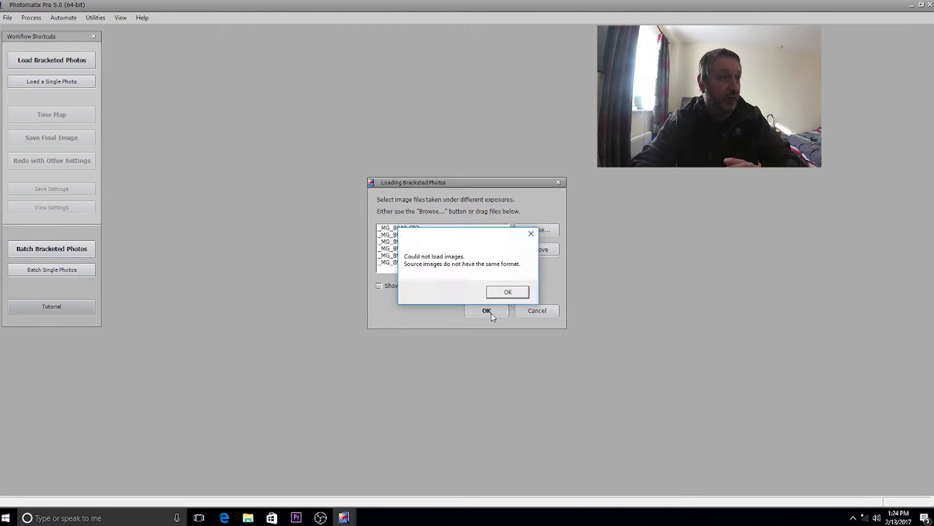
{"action": "left_click", "coordinate": [510, 293]}
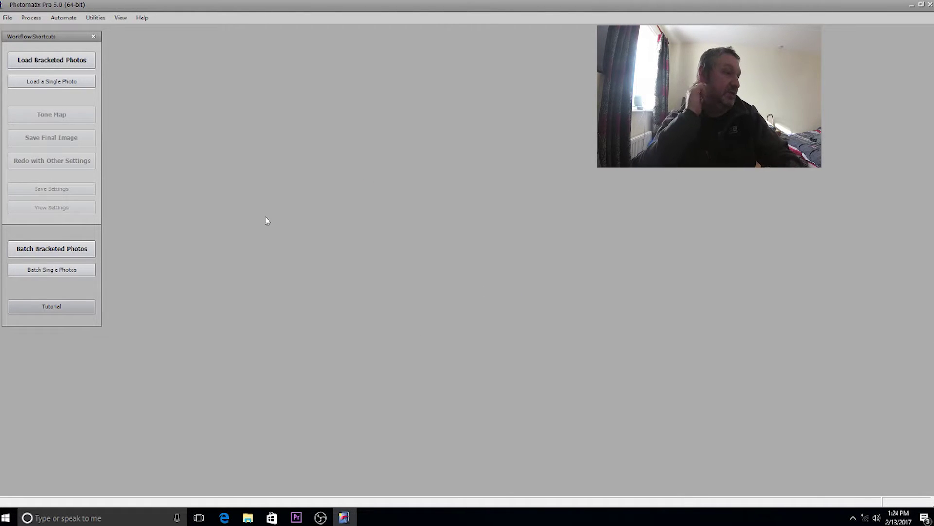
- Load _MG_8949 through _MG_8953 as the bracketed set, removing the tonemapped TIF
{"action": "left_click", "coordinate": [23, 59]}
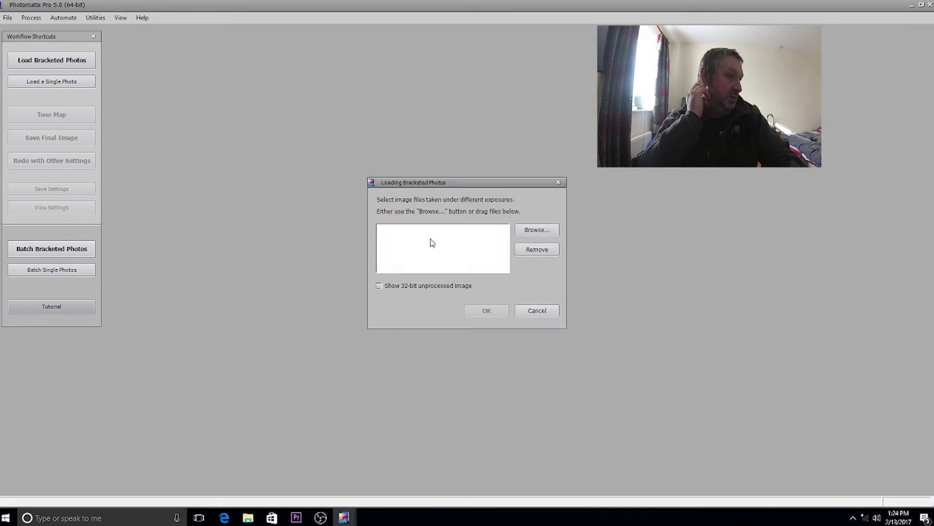
{"action": "left_click", "coordinate": [542, 233]}
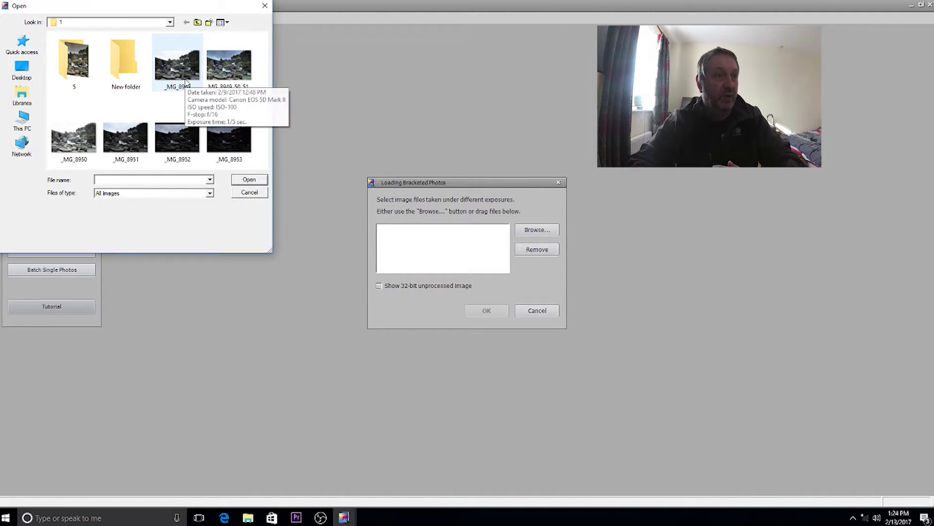
{"action": "left_click", "coordinate": [186, 82]}
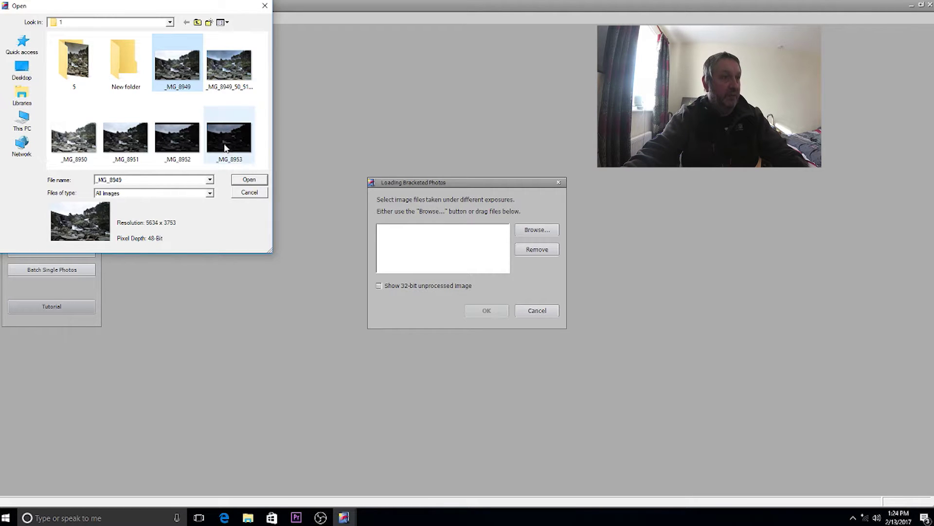
{"action": "left_click", "coordinate": [231, 148], "text": "shift"}
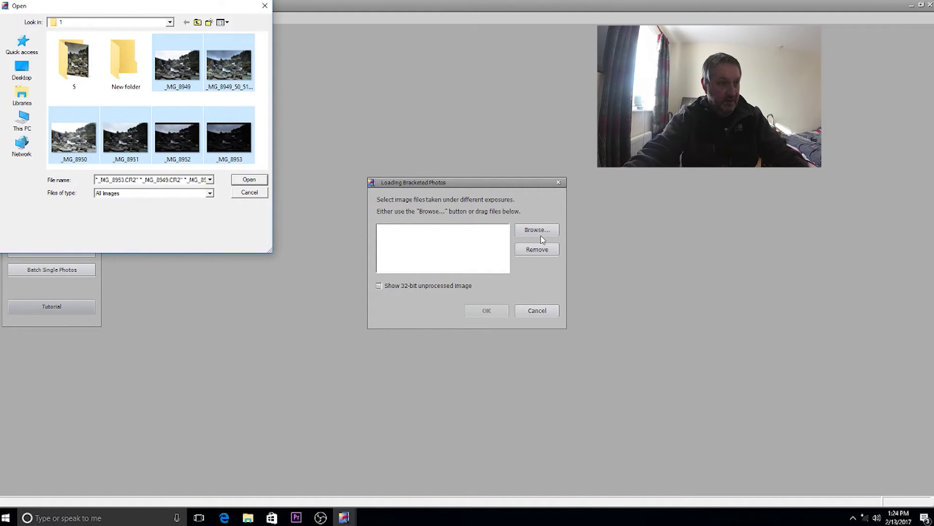
{"action": "left_click", "coordinate": [249, 180]}
{"action": "left_click", "coordinate": [454, 236]}
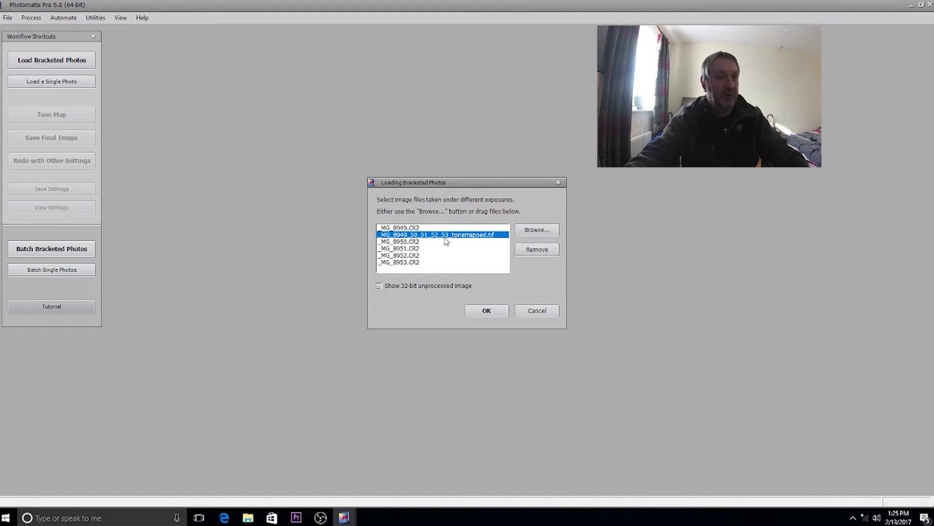
{"action": "left_click", "coordinate": [528, 254]}
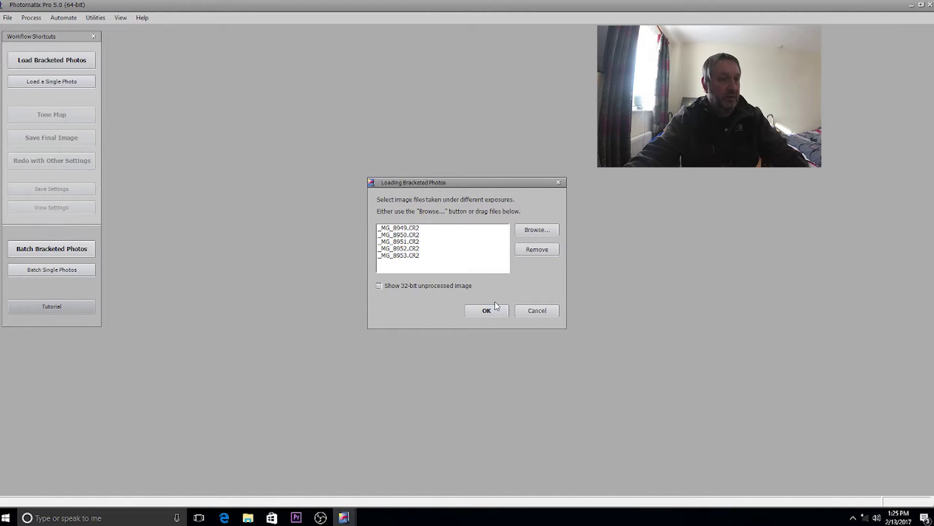
{"action": "left_click", "coordinate": [486, 310]}
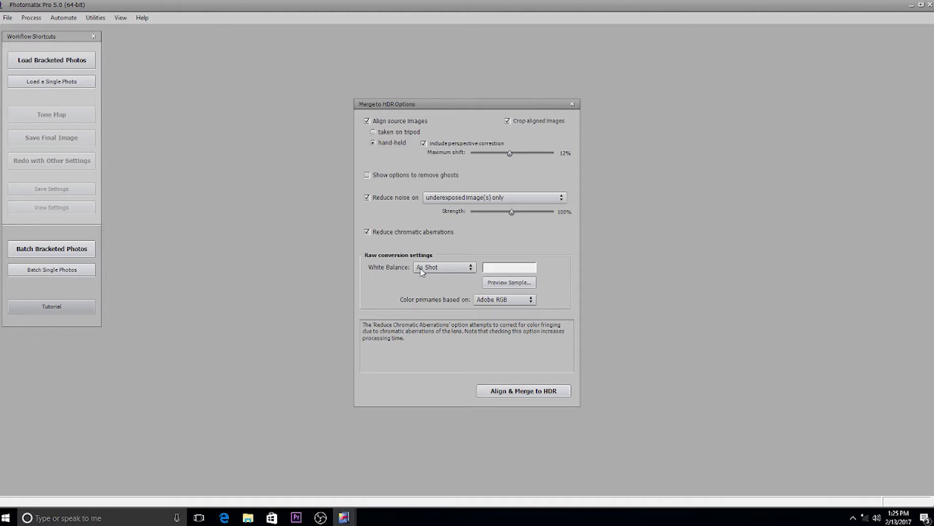
- Align and merge the five raw exposures into an HDR image
{"action": "left_click", "coordinate": [533, 396]}
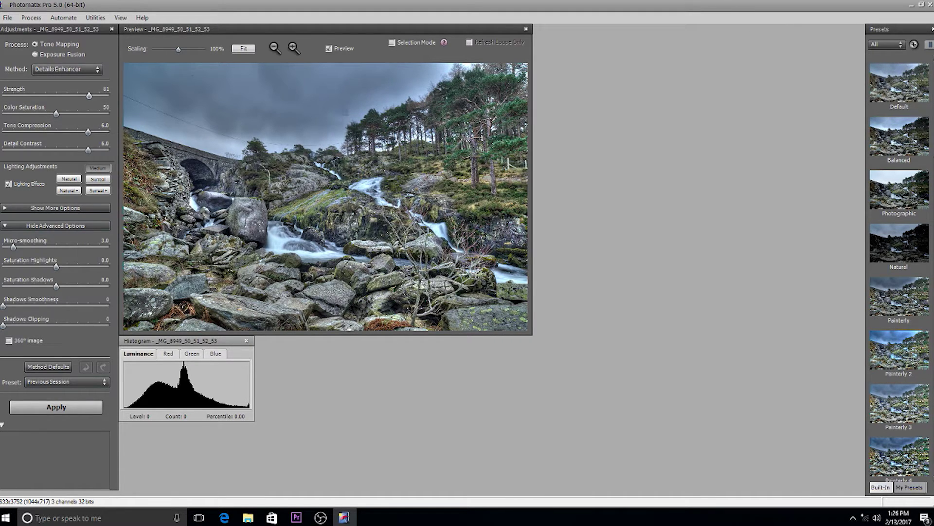
- Preview the Default, Balanced, Photographic, Natural and Painterly tone-mapping presets
{"action": "left_click", "coordinate": [897, 91]}
{"action": "left_click", "coordinate": [913, 147]}
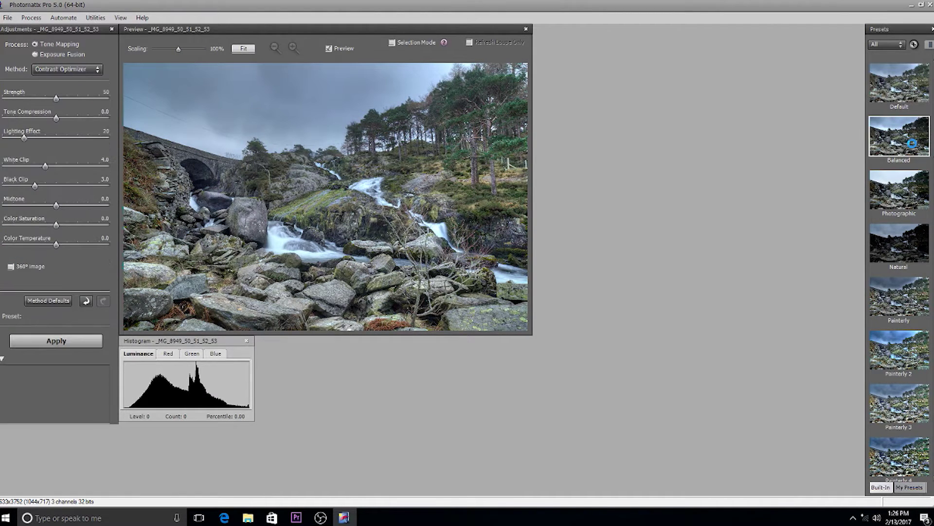
{"action": "left_click", "coordinate": [894, 204]}
{"action": "left_click", "coordinate": [893, 263]}
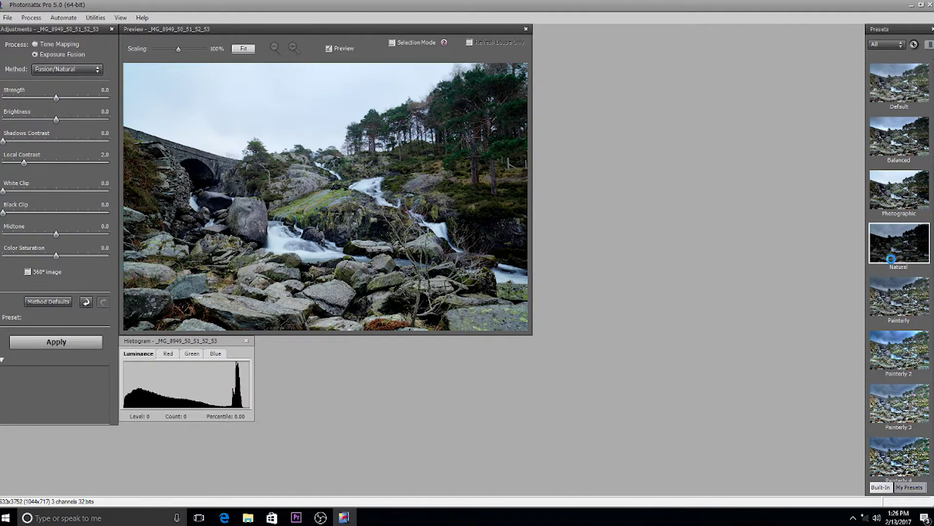
{"action": "left_click", "coordinate": [894, 299]}
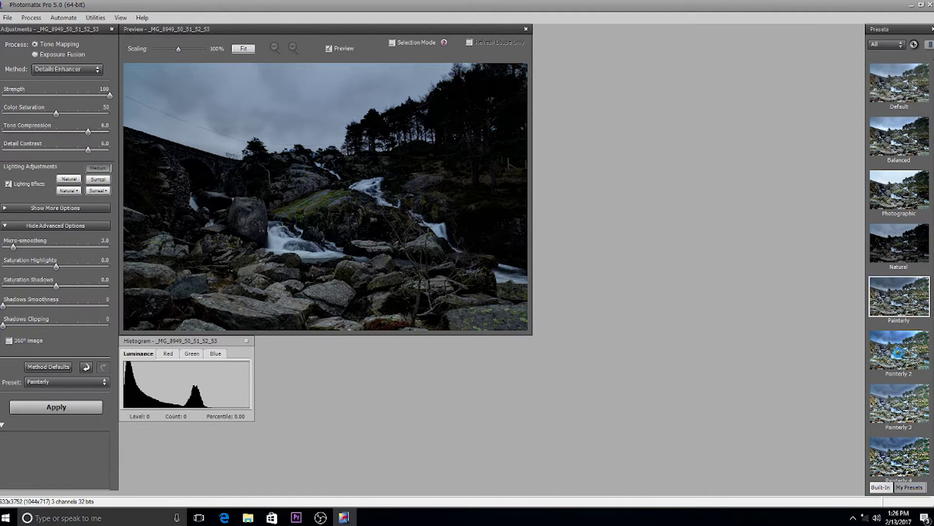
- Compare Painterly 2 and Painterly 3, then apply tone mapping with the Default preset
{"action": "left_click", "coordinate": [900, 357]}
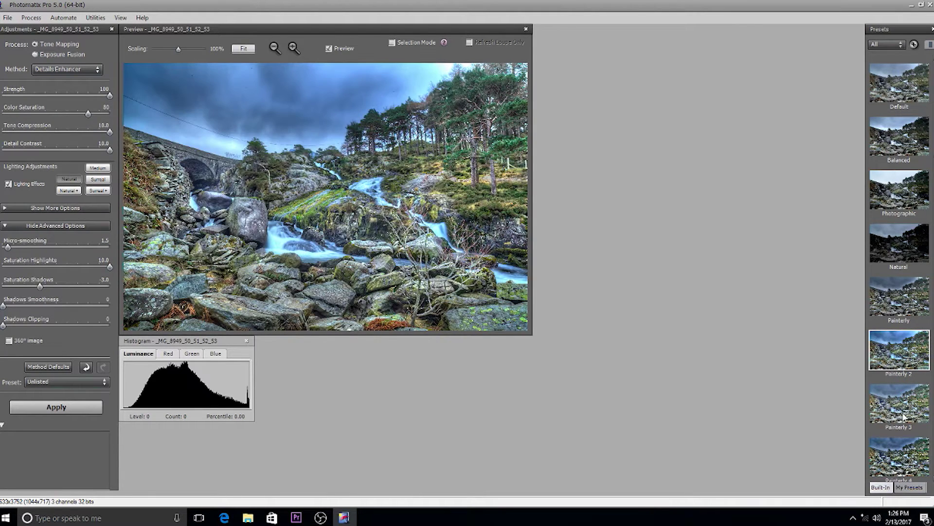
{"action": "left_click", "coordinate": [903, 420]}
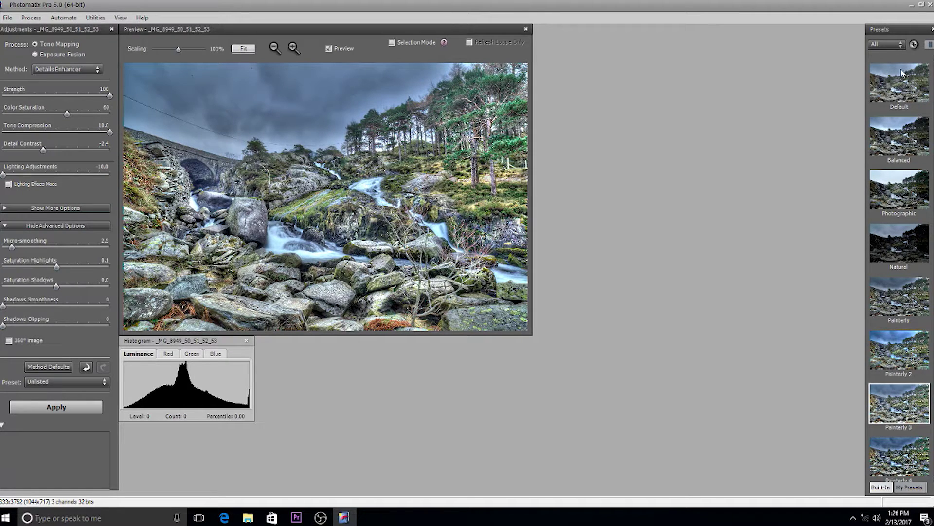
{"action": "left_click", "coordinate": [897, 67]}
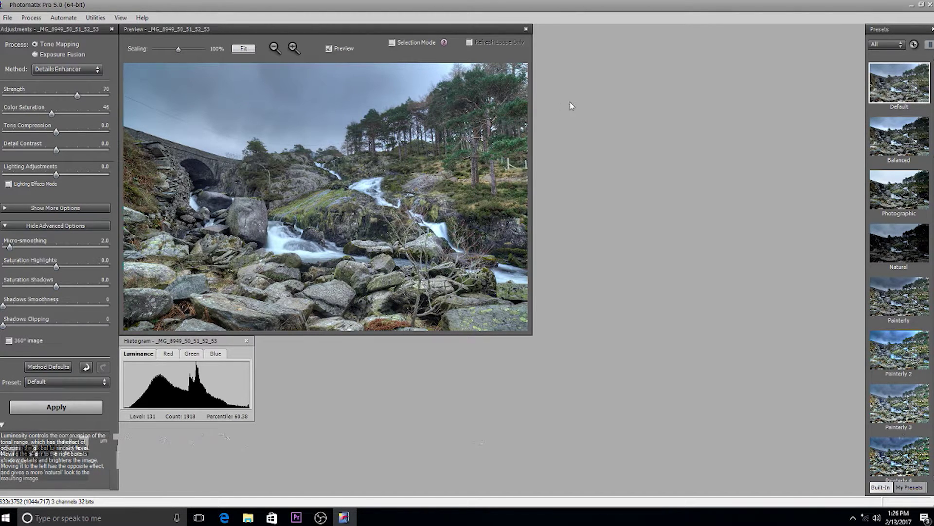
{"action": "left_click", "coordinate": [57, 412]}
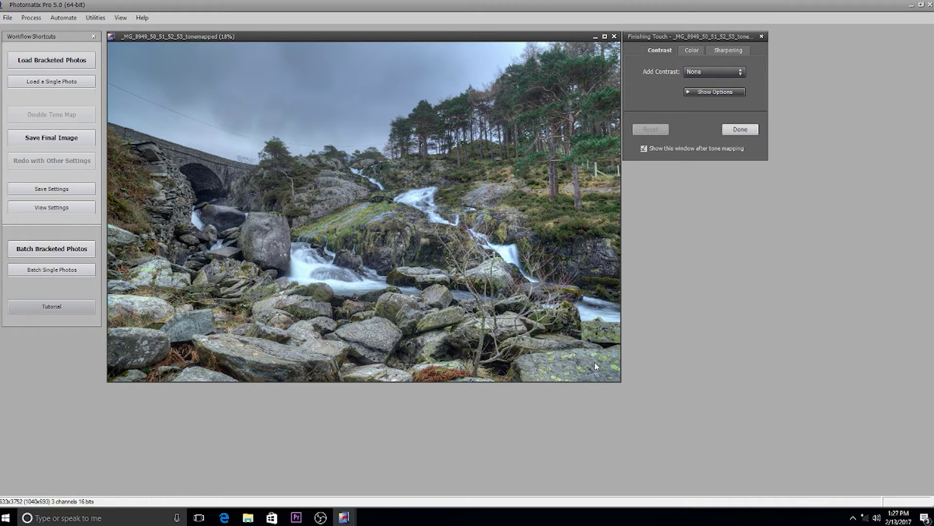
- Skip the finishing touches and choose Documents > done as the Save As location
{"action": "left_click", "coordinate": [753, 129]}
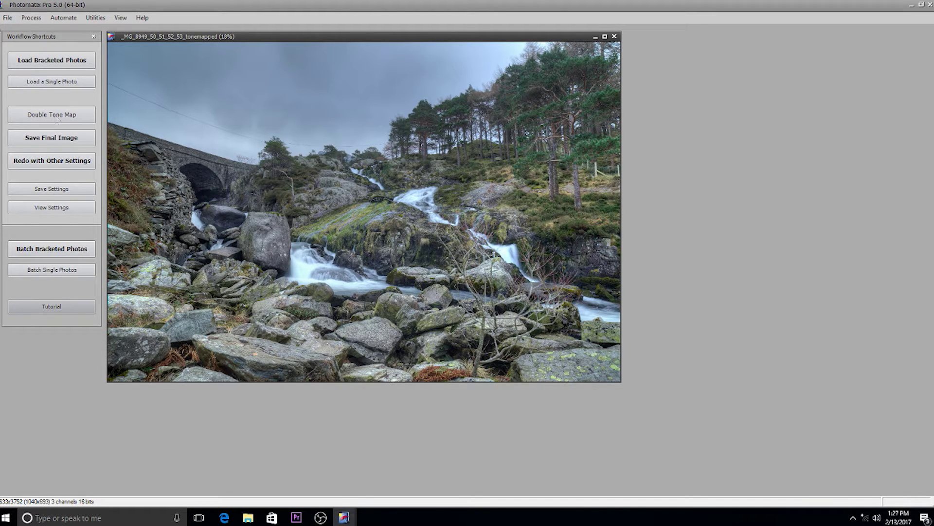
{"action": "left_click", "coordinate": [6, 19]}
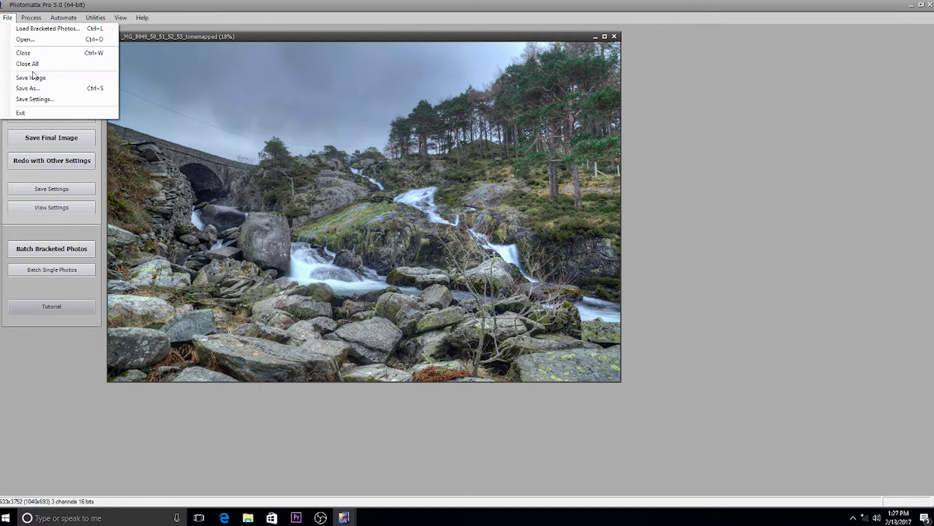
{"action": "left_click", "coordinate": [28, 88]}
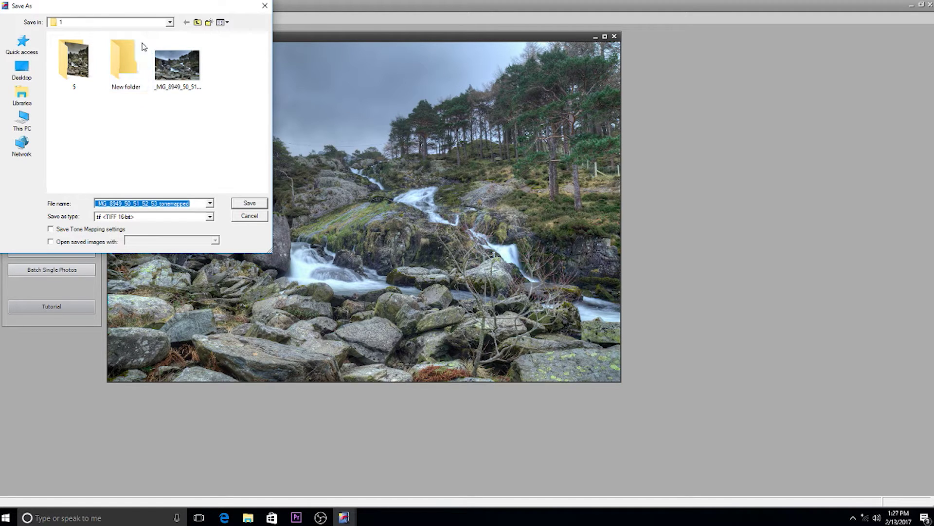
{"action": "left_click", "coordinate": [169, 22]}
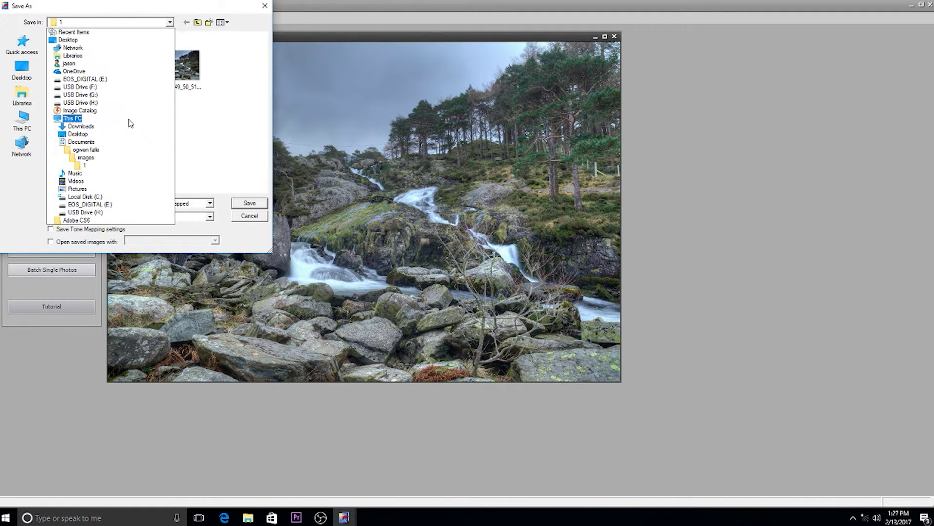
{"action": "left_click", "coordinate": [126, 142]}
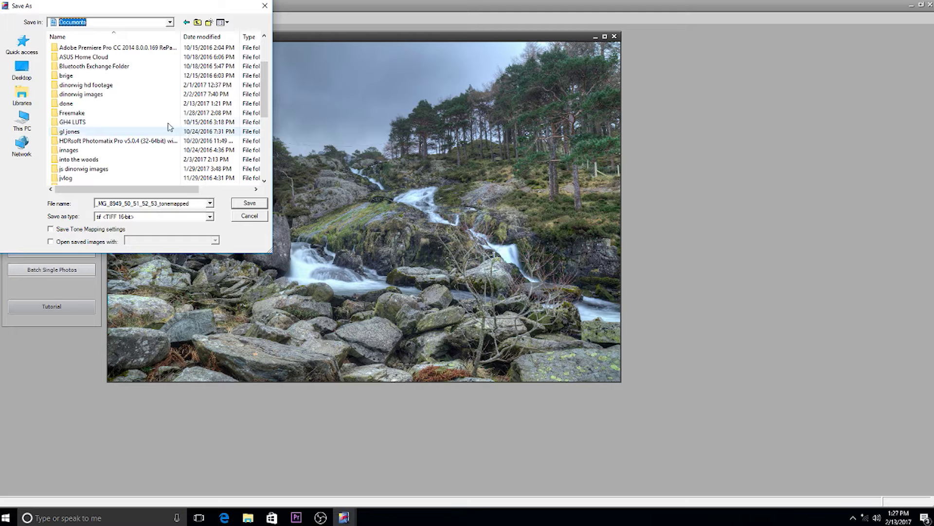
{"action": "double_click", "coordinate": [168, 103]}
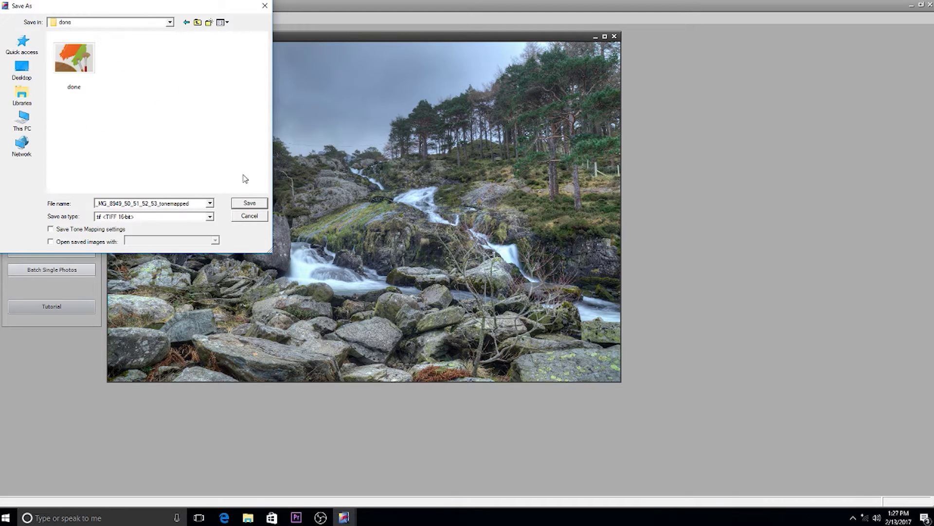
- Save the 16-bit TIFF, close Photomatix Pro and launch Lightroom 5
{"action": "left_click", "coordinate": [249, 204]}
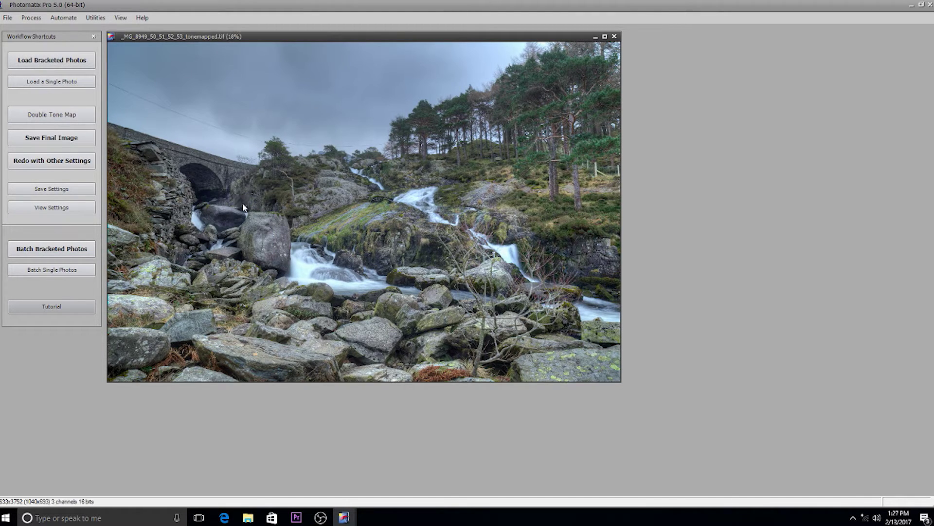
{"action": "left_click", "coordinate": [930, 6]}
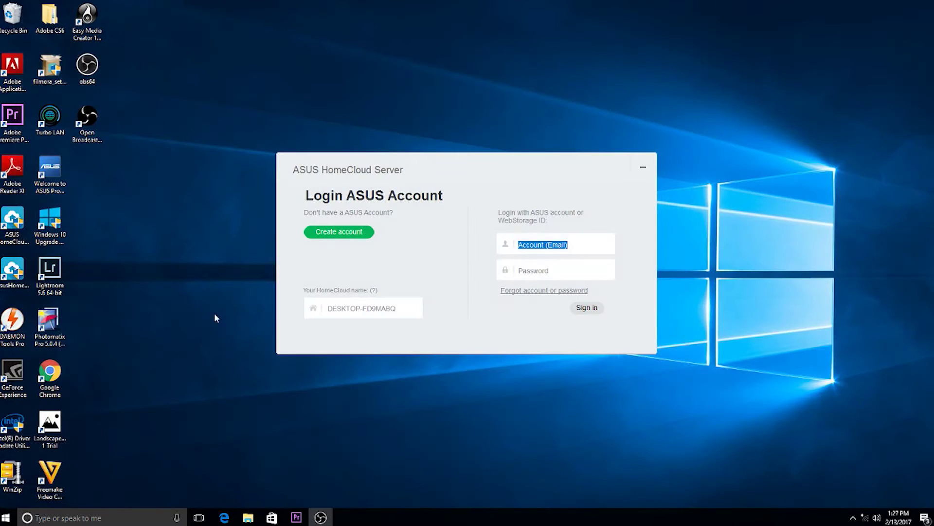
{"action": "key", "text": "Return"}
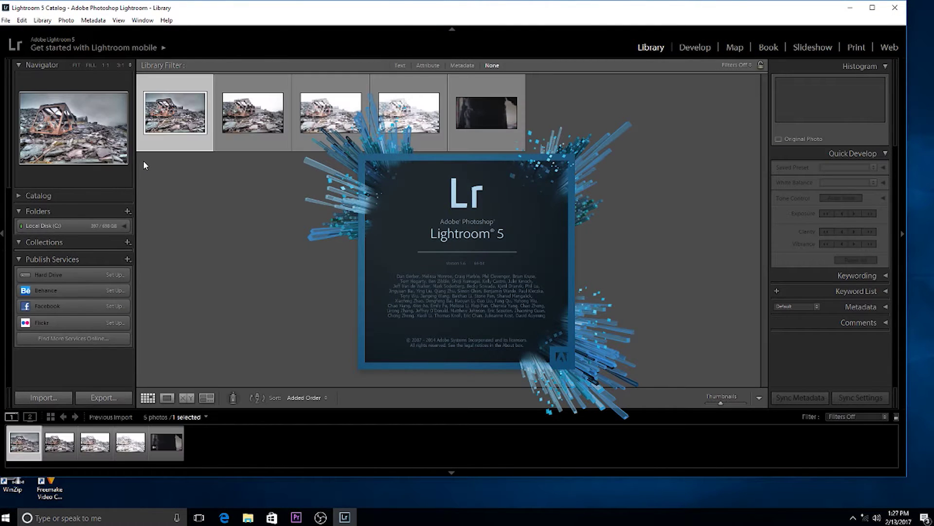
- Import the tonemapped TIFF from the Documents > done folder, skipping the QuickTime warning
{"action": "left_click", "coordinate": [5, 20]}
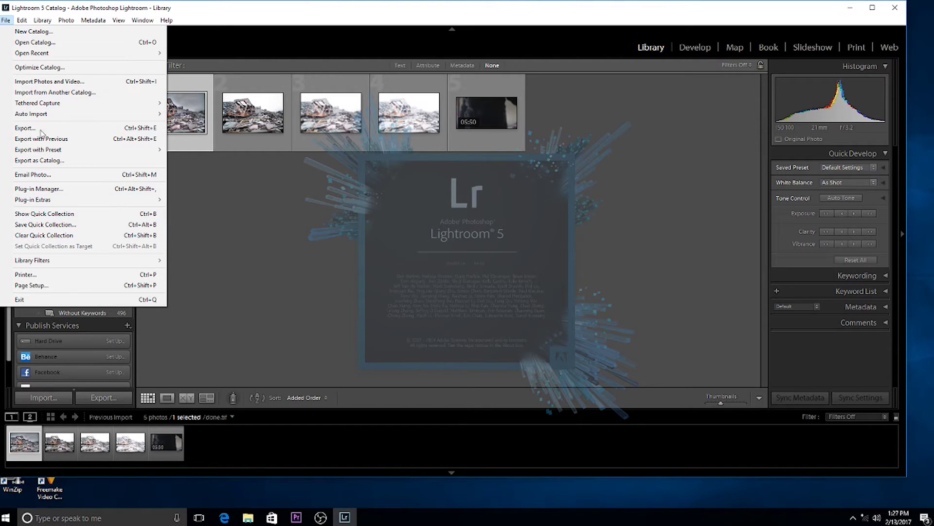
{"action": "left_click", "coordinate": [41, 82]}
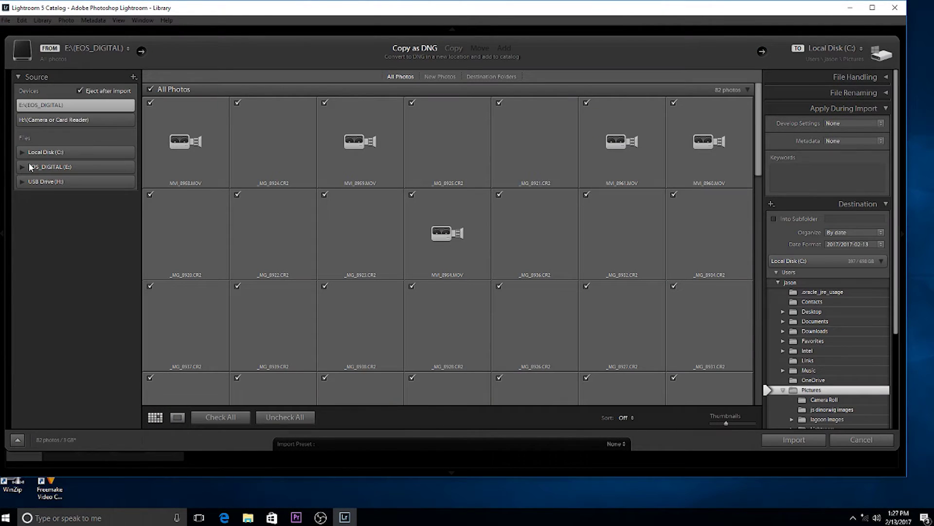
{"action": "left_click", "coordinate": [21, 152]}
{"action": "left_click", "coordinate": [27, 212]}
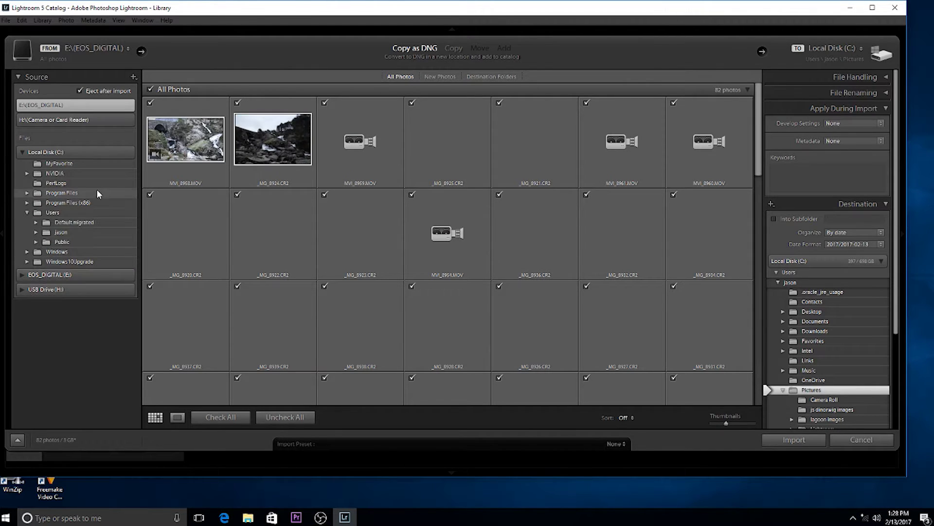
{"action": "left_click", "coordinate": [36, 233]}
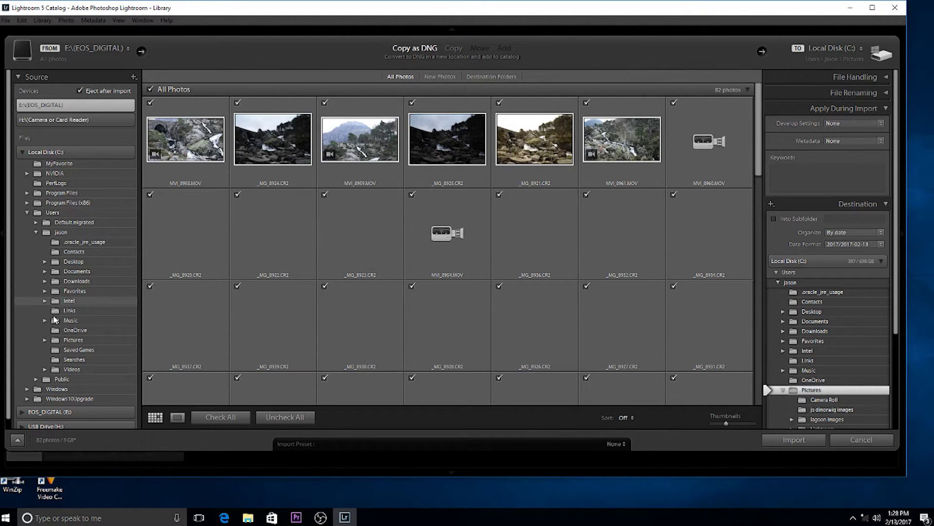
{"action": "left_click", "coordinate": [44, 271]}
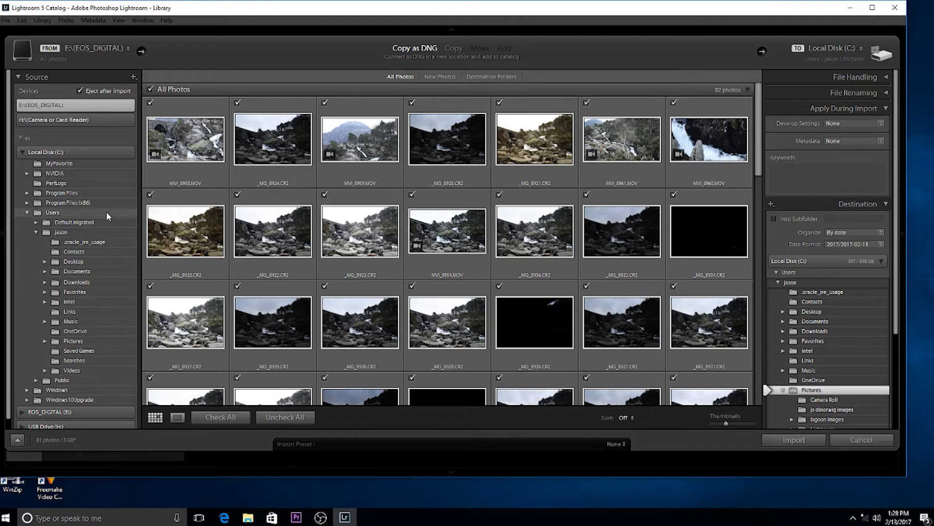
{"action": "scroll", "coordinate": [106, 214], "scroll_direction": "down", "scroll_amount": 10}
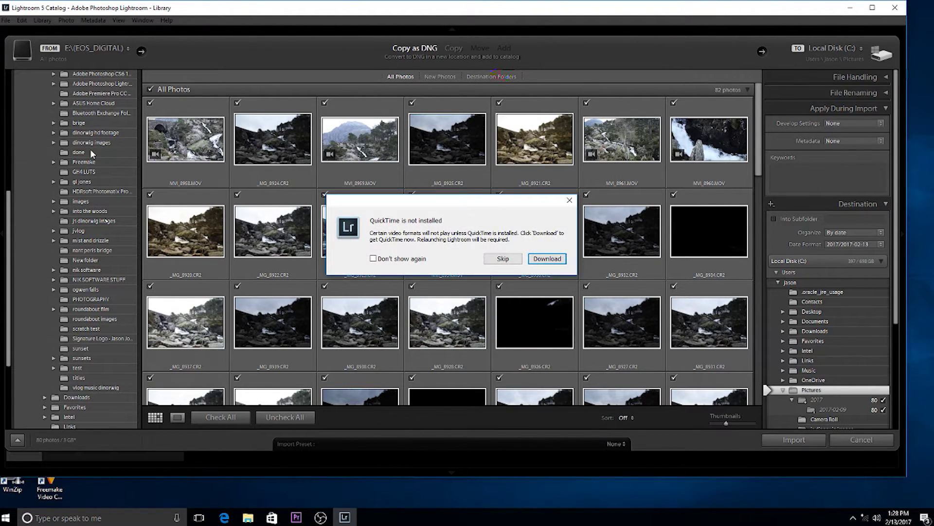
{"action": "key", "text": "Escape"}
{"action": "left_click", "coordinate": [95, 151]}
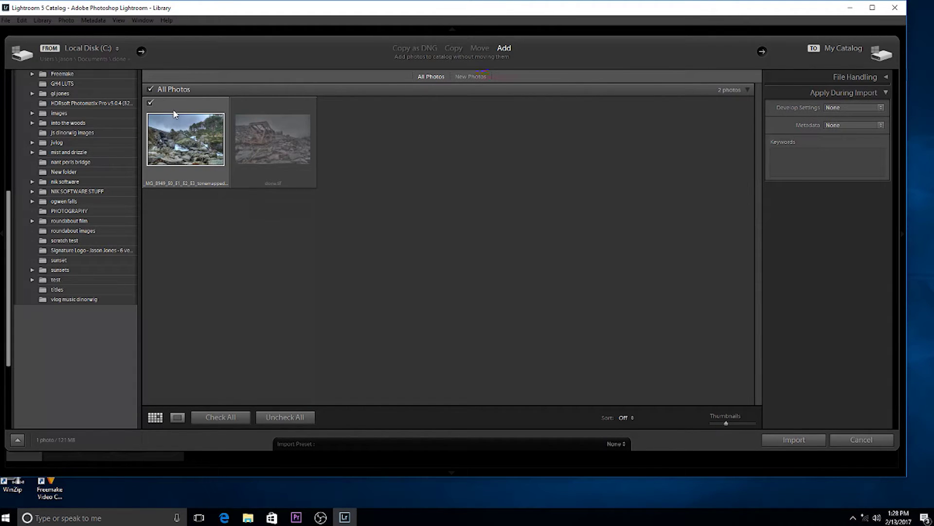
{"action": "left_click", "coordinate": [793, 439]}
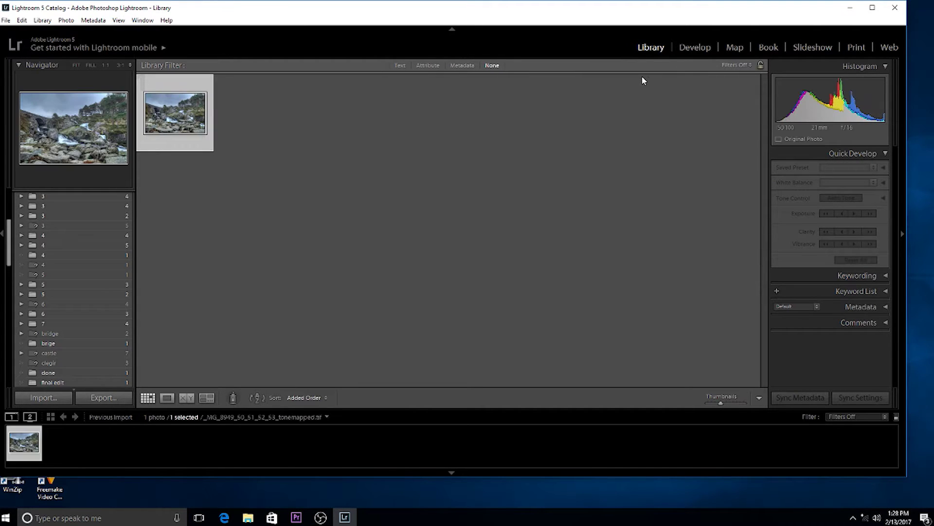
- In the Develop Basic panel, set Temp +5, Highlights −86, Shadows +10, Whites +21, Blacks +5
{"action": "left_click", "coordinate": [699, 51]}
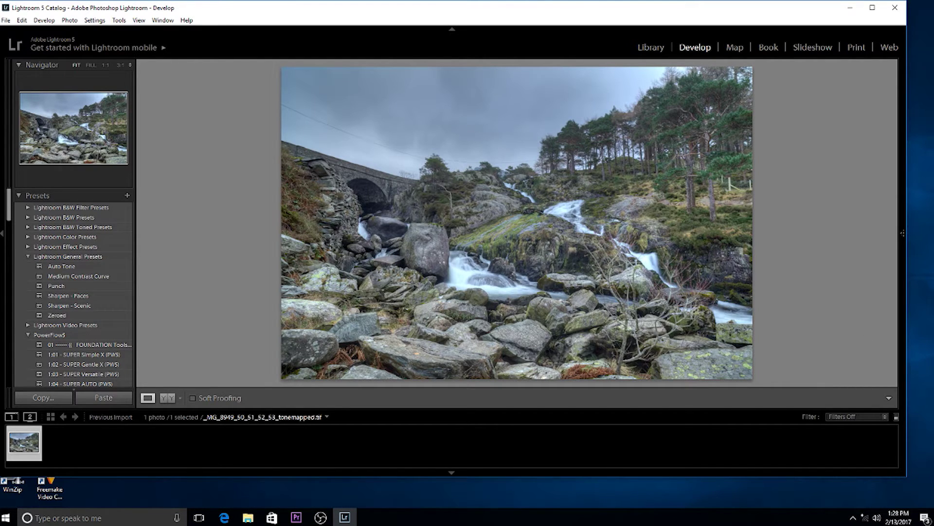
{"action": "left_click", "coordinate": [901, 232]}
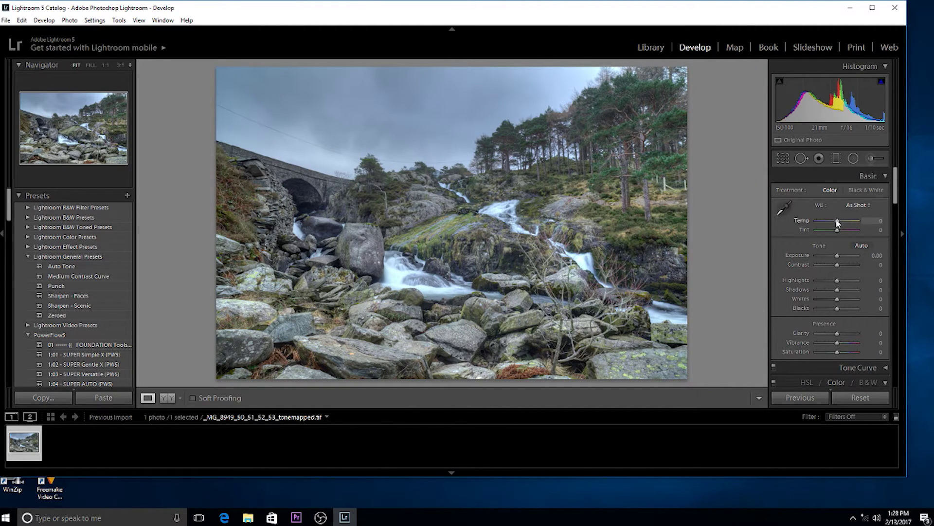
{"action": "left_click_drag", "start_coordinate": [837, 223], "coordinate": [837, 222]}
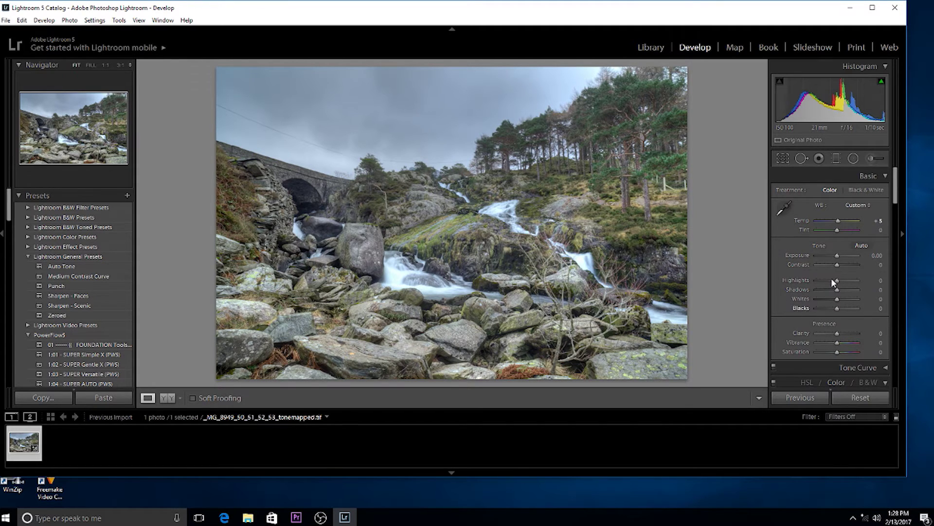
{"action": "mouse_move", "coordinate": [836, 285]}
{"action": "left_mouse_down"}
{"action": "mouse_move", "coordinate": [811, 283]}
{"action": "mouse_move", "coordinate": [818, 285]}
{"action": "left_mouse_up"}
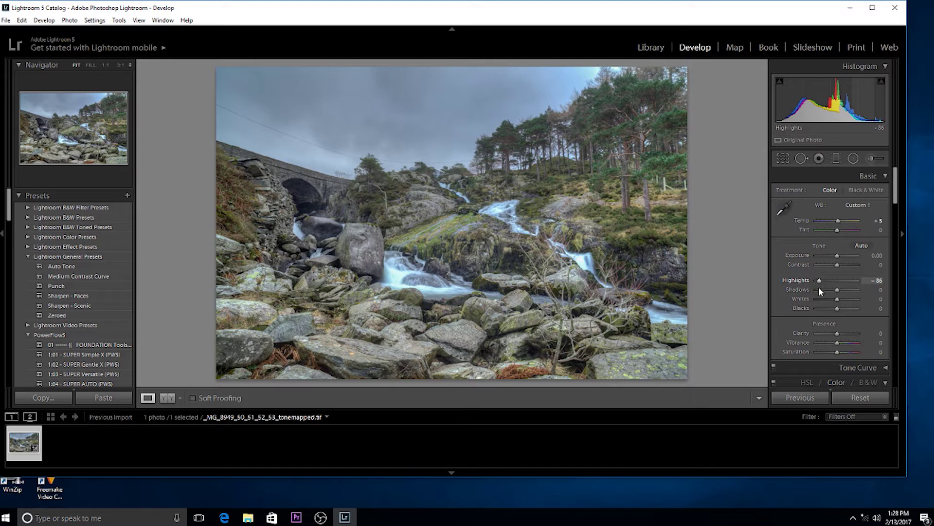
{"action": "mouse_move", "coordinate": [837, 291]}
{"action": "left_mouse_down"}
{"action": "mouse_move", "coordinate": [852, 290]}
{"action": "mouse_move", "coordinate": [842, 291]}
{"action": "mouse_move", "coordinate": [848, 303]}
{"action": "mouse_move", "coordinate": [836, 309]}
{"action": "left_mouse_up"}
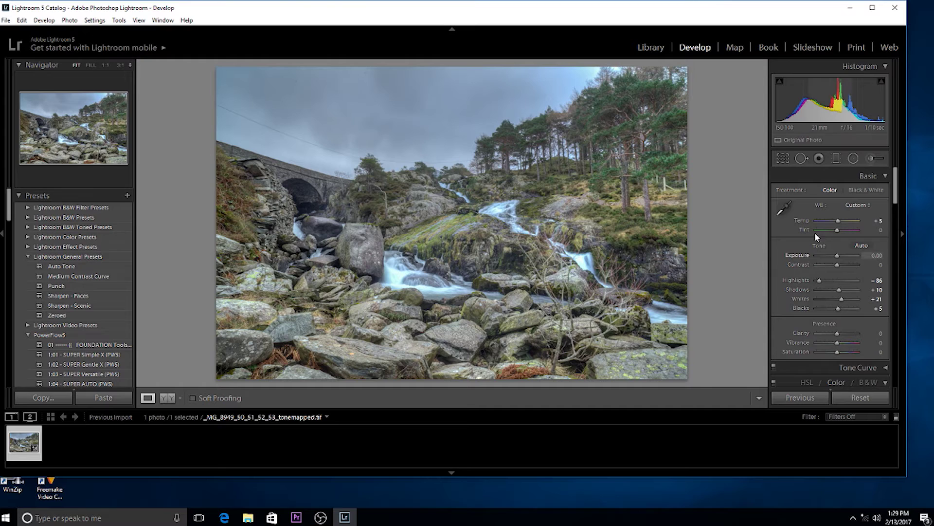
- Add an angled graduated filter over the sky with Exposure −1.24, Highlights −89, warmer Temp and Tint
{"action": "left_click", "coordinate": [837, 159]}
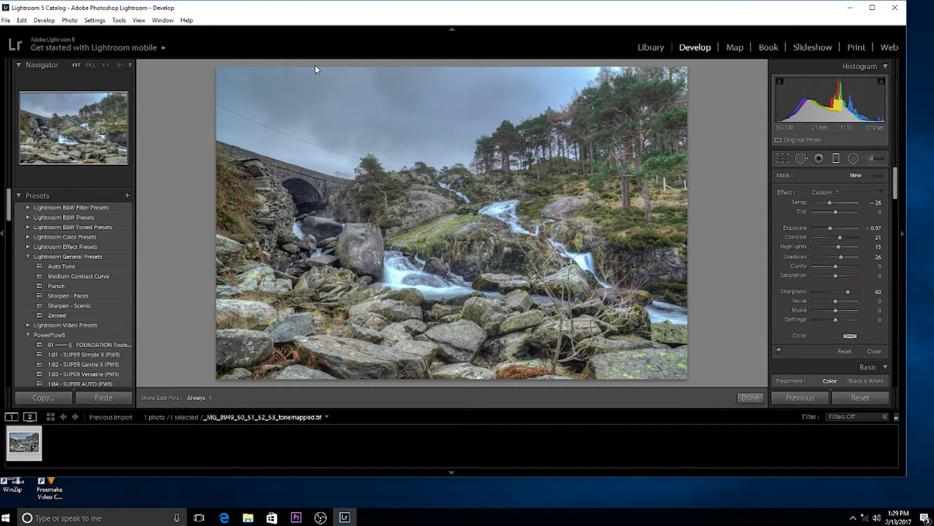
{"action": "left_click_drag", "start_coordinate": [317, 91], "coordinate": [297, 188]}
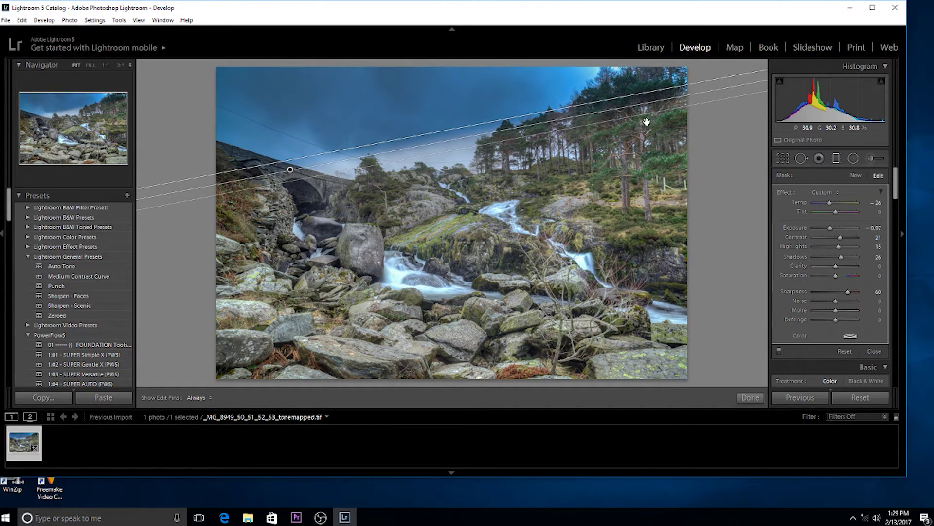
{"action": "left_click_drag", "start_coordinate": [647, 119], "coordinate": [667, 120]}
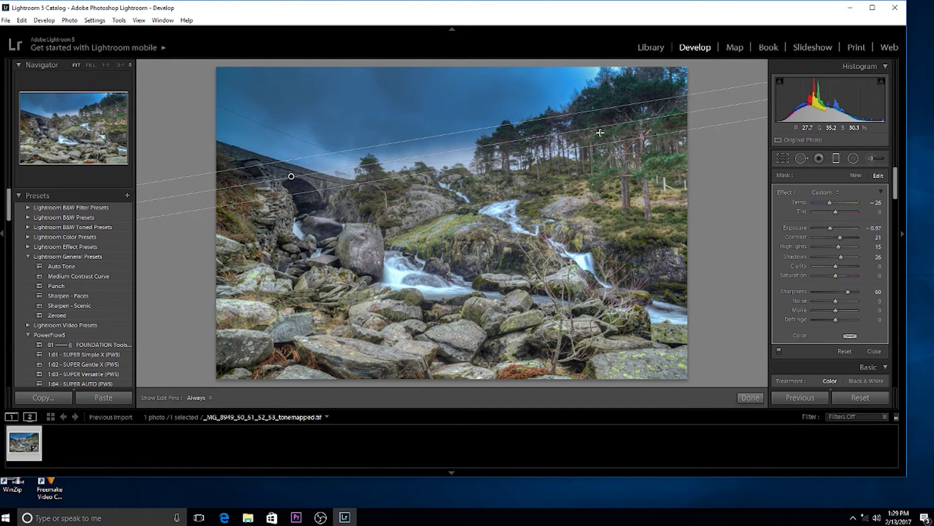
{"action": "left_click_drag", "start_coordinate": [833, 230], "coordinate": [814, 246]}
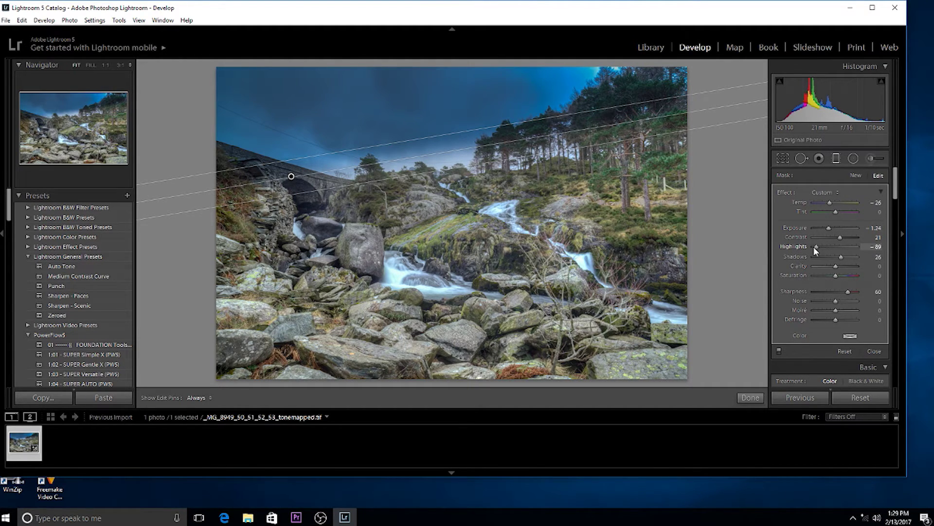
{"action": "left_click_drag", "start_coordinate": [829, 202], "coordinate": [842, 206]}
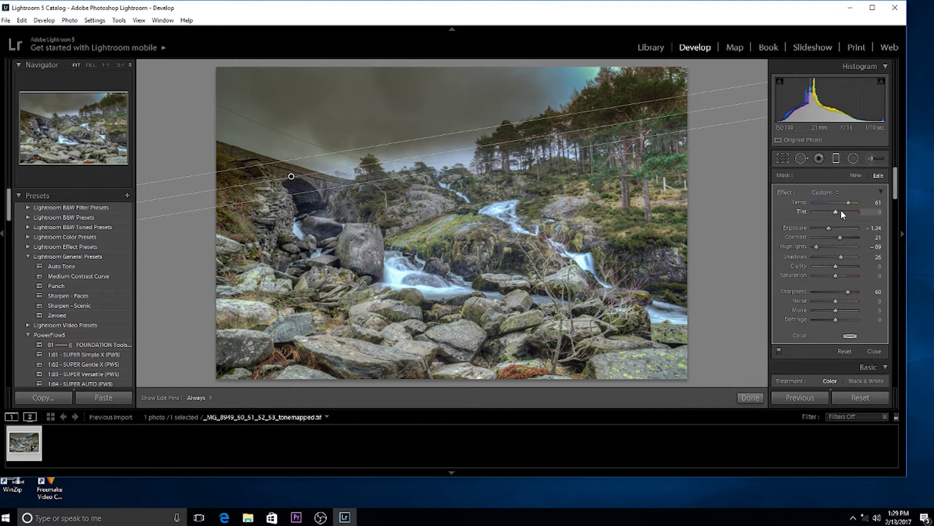
{"action": "mouse_move", "coordinate": [836, 212]}
{"action": "left_mouse_down"}
{"action": "mouse_move", "coordinate": [851, 213]}
{"action": "mouse_move", "coordinate": [840, 214]}
{"action": "left_mouse_up"}
- Finish the graduated filter and lower the Blue saturation in HSL
{"action": "left_click", "coordinate": [755, 400]}
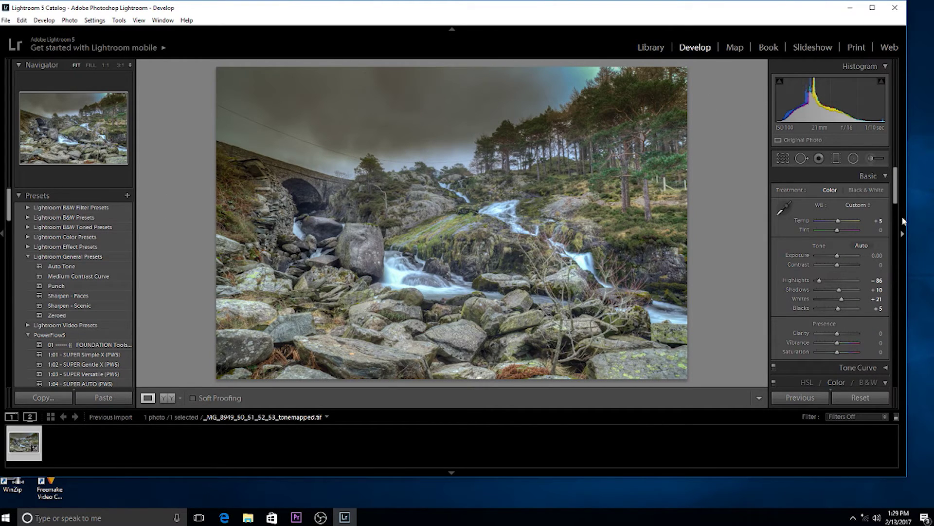
{"action": "left_click_drag", "start_coordinate": [897, 200], "coordinate": [901, 245]}
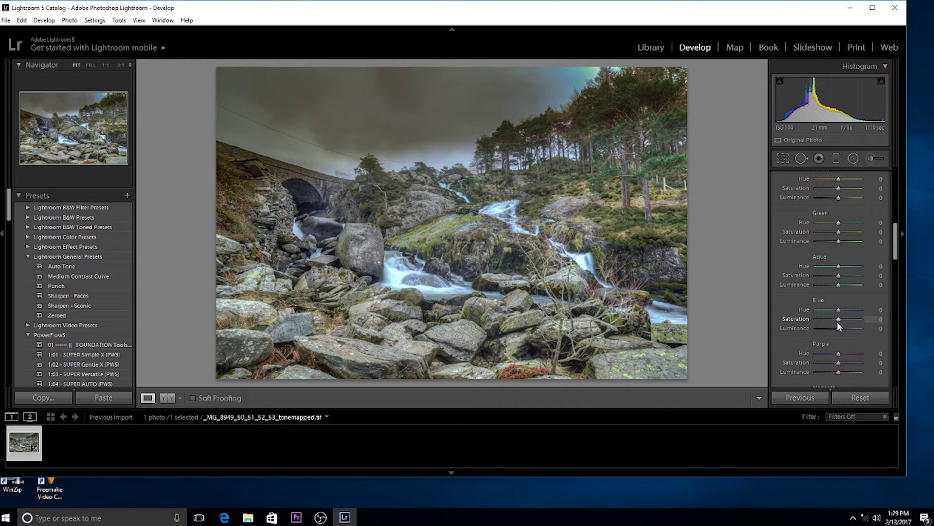
{"action": "left_click_drag", "start_coordinate": [838, 320], "coordinate": [826, 321]}
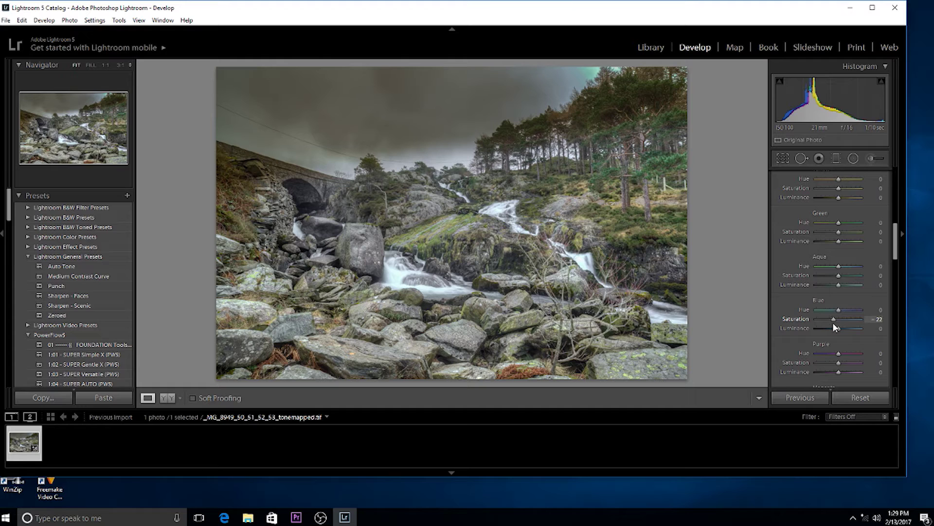
- Set Basic Exposure to −0.12 and the sharpening Amount to 27
{"action": "scroll", "coordinate": [879, 223], "scroll_direction": "up", "scroll_amount": 10}
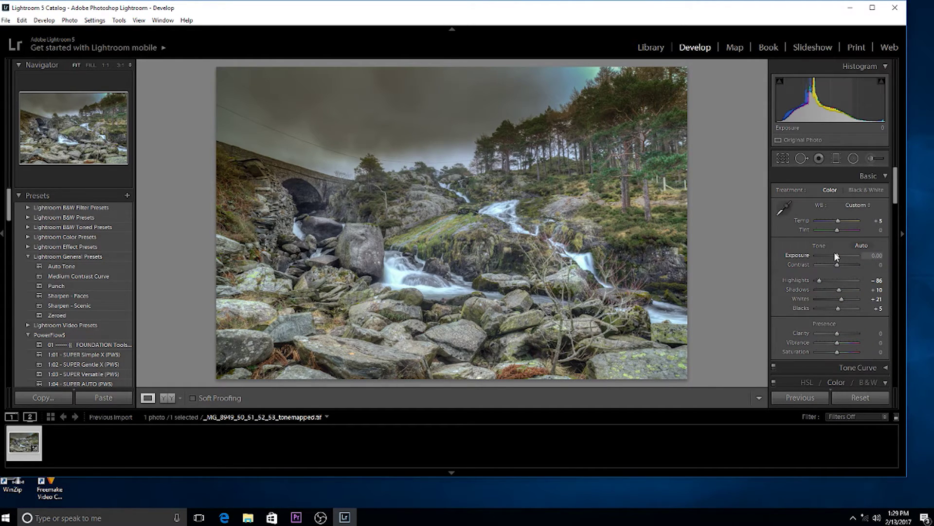
{"action": "left_click_drag", "start_coordinate": [835, 254], "coordinate": [838, 257]}
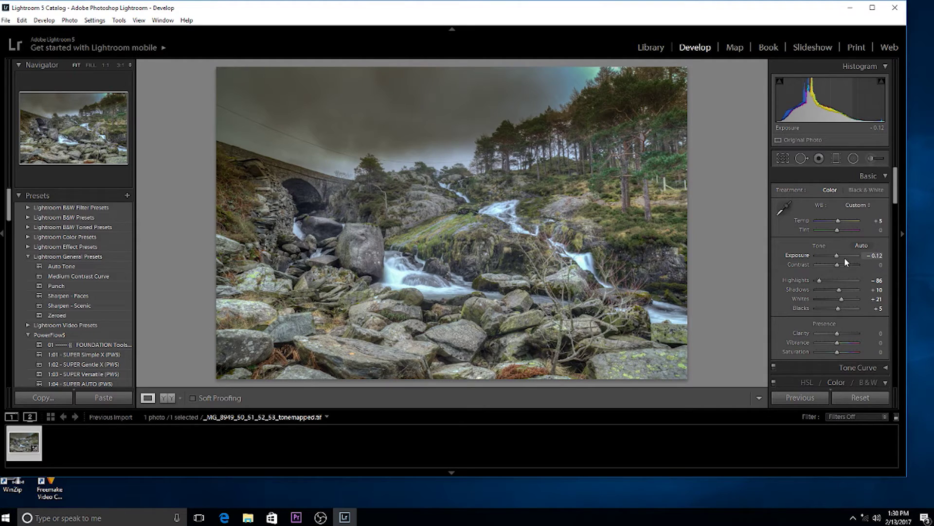
{"action": "scroll", "coordinate": [845, 261], "scroll_direction": "down", "scroll_amount": 10}
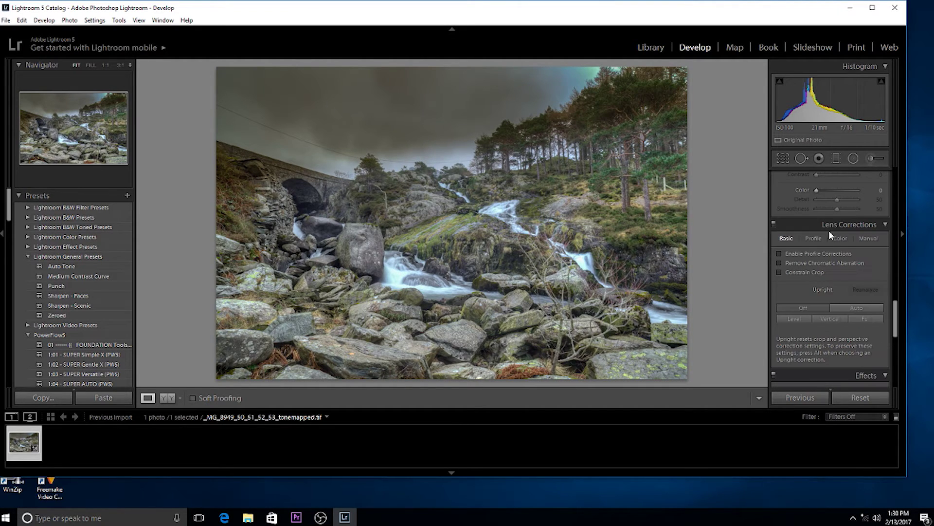
{"action": "scroll", "coordinate": [830, 234], "scroll_direction": "up", "scroll_amount": 3}
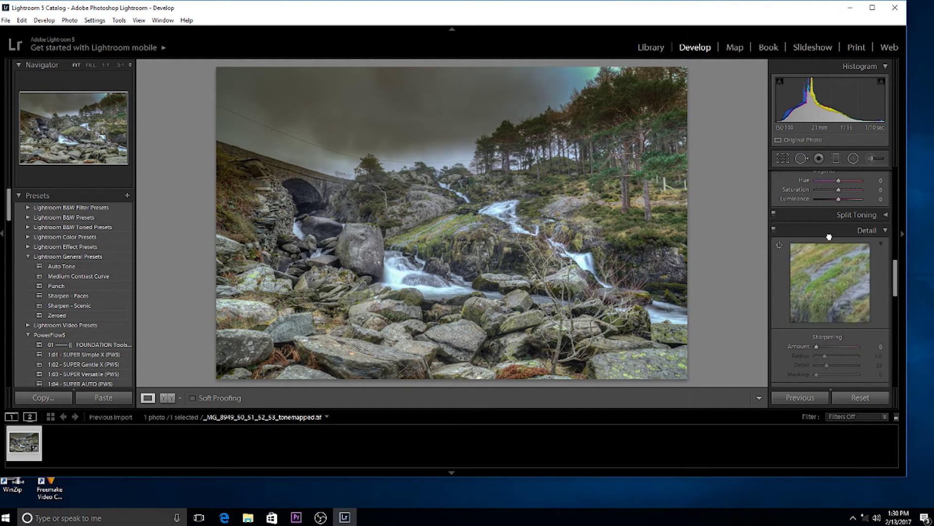
{"action": "left_click_drag", "start_coordinate": [825, 347], "coordinate": [822, 346]}
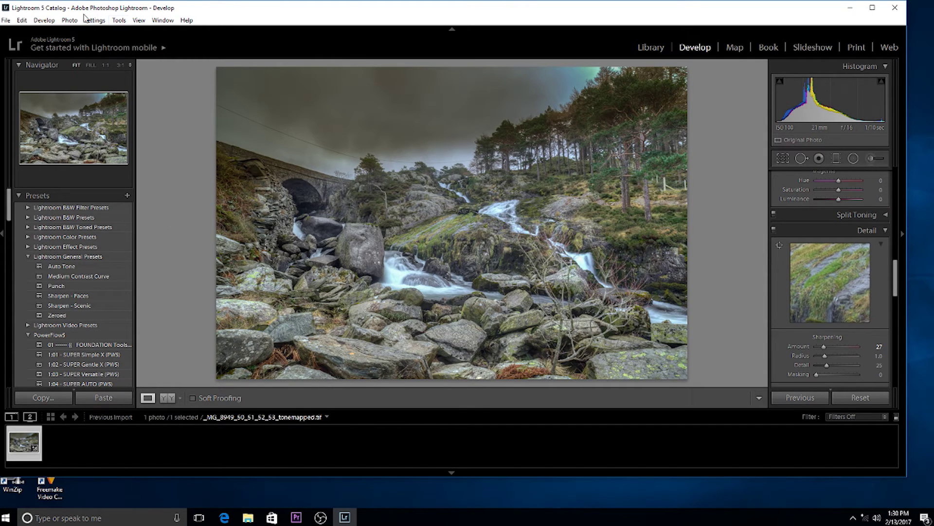
- Open a copy of the waterfall photo with its Lightroom adjustments in Silver Efex Pro 2
{"action": "left_click", "coordinate": [67, 20]}
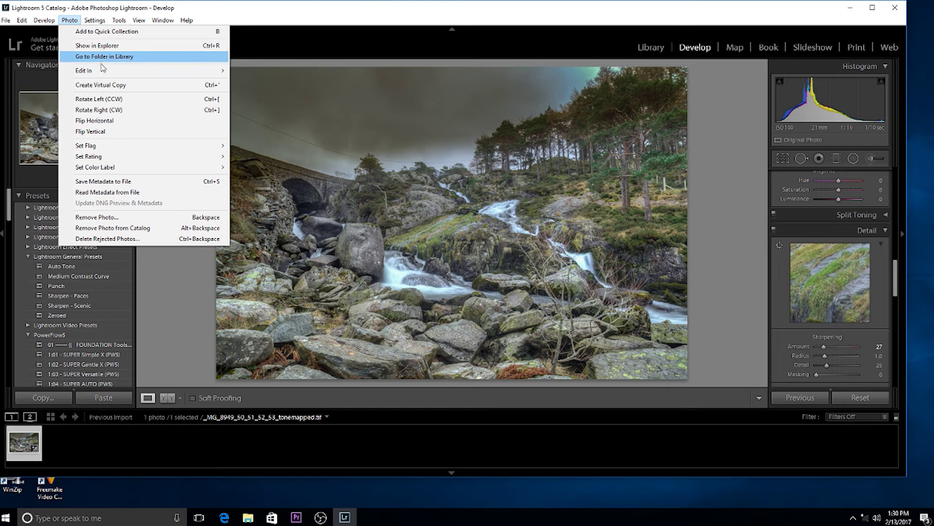
{"action": "mouse_move", "coordinate": [99, 73]}
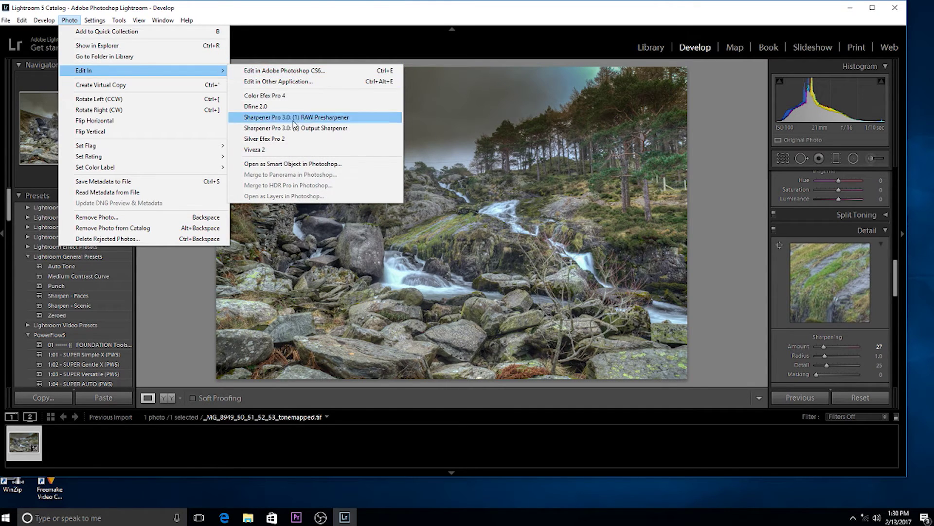
{"action": "left_click", "coordinate": [291, 140]}
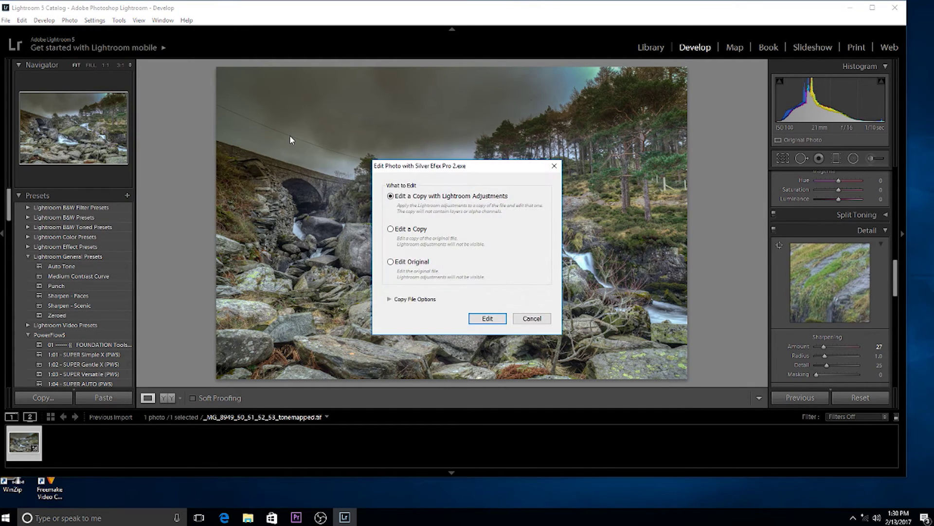
{"action": "left_click", "coordinate": [493, 319]}
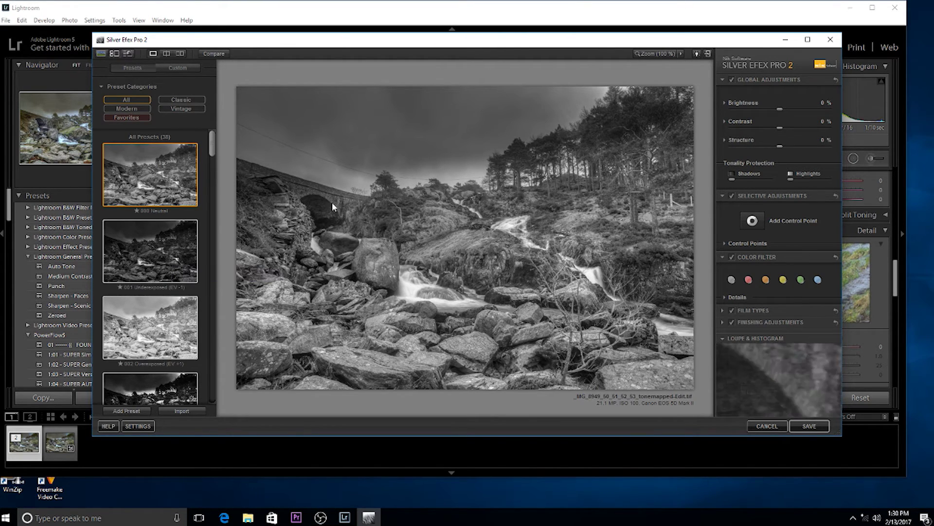
- Preview the 001 Underexposed, 003 High Contrast, 002 Overexposed, 006 High Structure and 009 Low Key 1 presets
{"action": "left_click", "coordinate": [133, 261]}
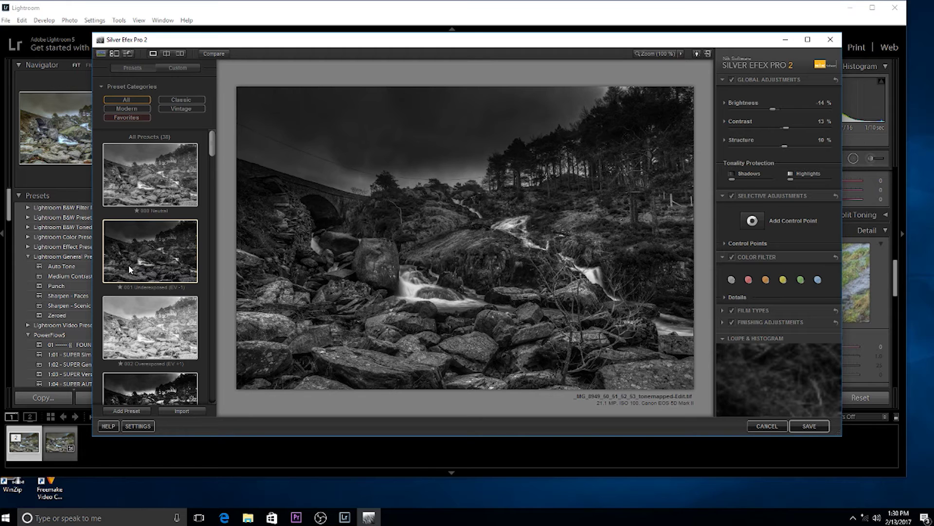
{"action": "scroll", "coordinate": [128, 265], "scroll_direction": "down", "scroll_amount": 3}
{"action": "left_click", "coordinate": [154, 240]}
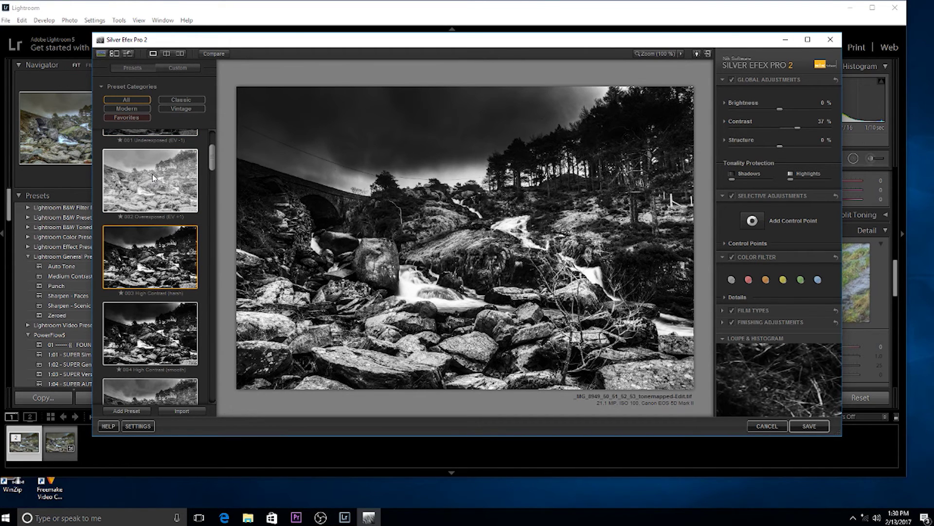
{"action": "left_click", "coordinate": [153, 175]}
{"action": "scroll", "coordinate": [157, 180], "scroll_direction": "down", "scroll_amount": 4}
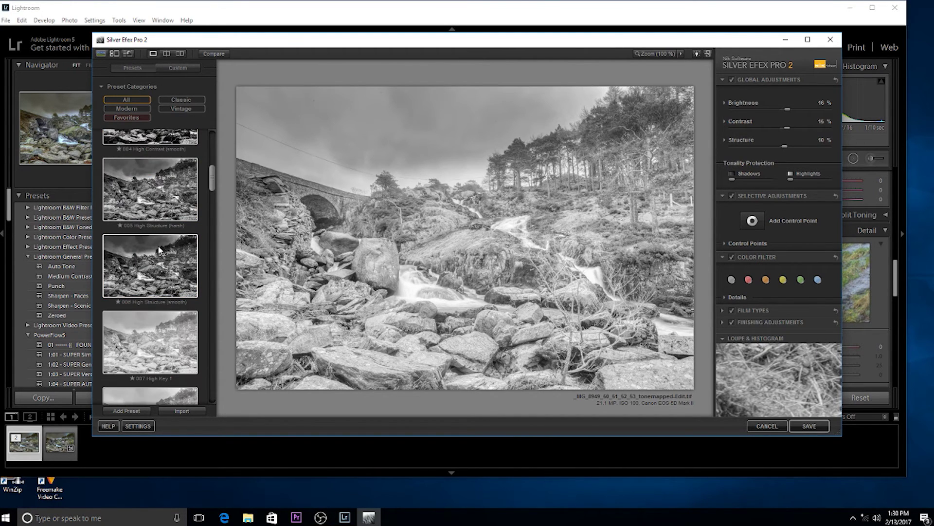
{"action": "left_click", "coordinate": [160, 250]}
{"action": "scroll", "coordinate": [163, 232], "scroll_direction": "down", "scroll_amount": 3}
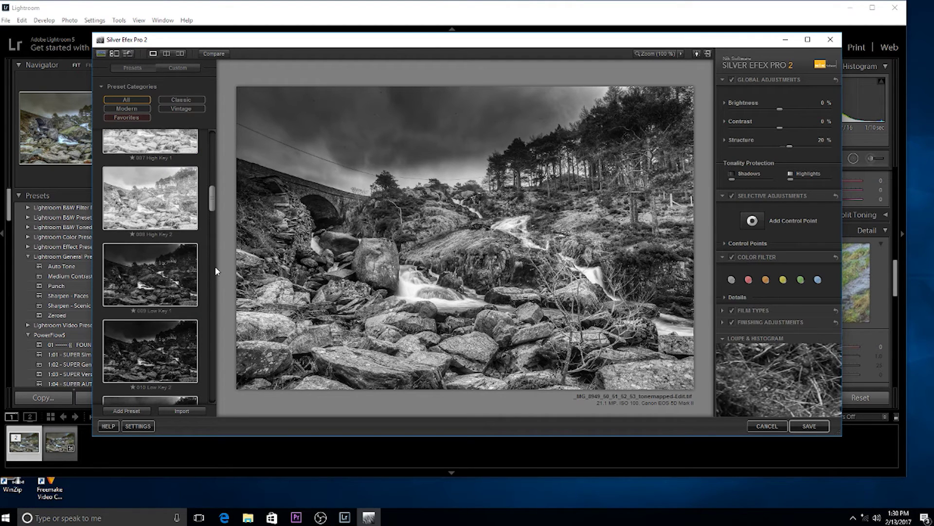
{"action": "left_click", "coordinate": [174, 289]}
- Apply the 006 High Structure (smooth) preset and raise Brightness to 7%
{"action": "scroll", "coordinate": [156, 337], "scroll_direction": "up", "scroll_amount": 2}
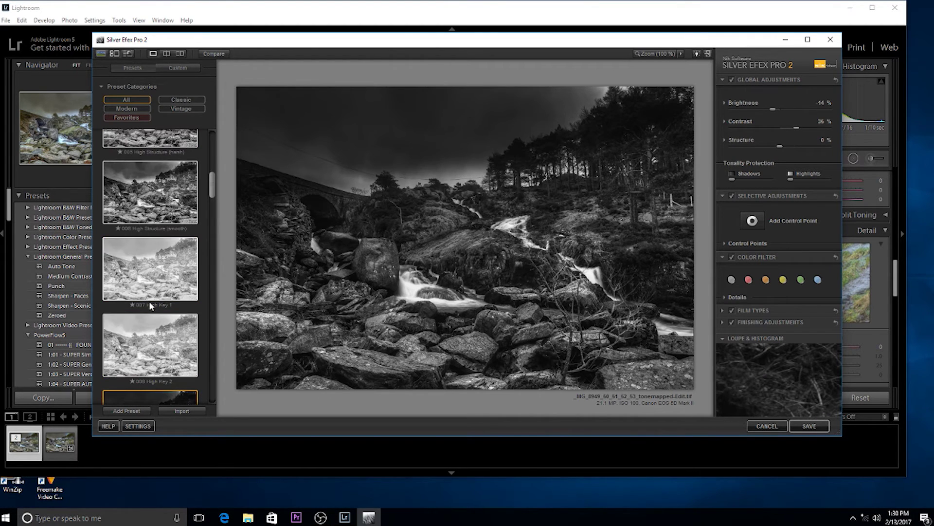
{"action": "left_click", "coordinate": [152, 181]}
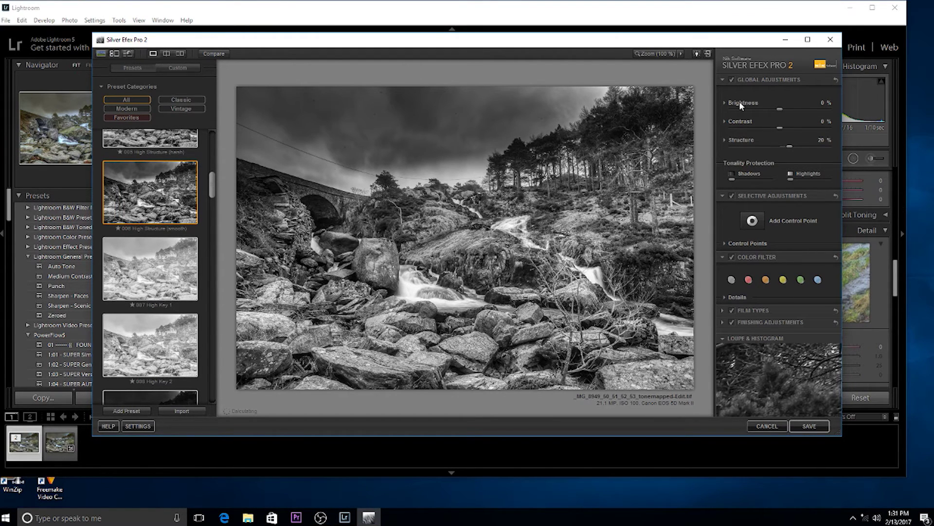
{"action": "left_click_drag", "start_coordinate": [781, 109], "coordinate": [778, 131]}
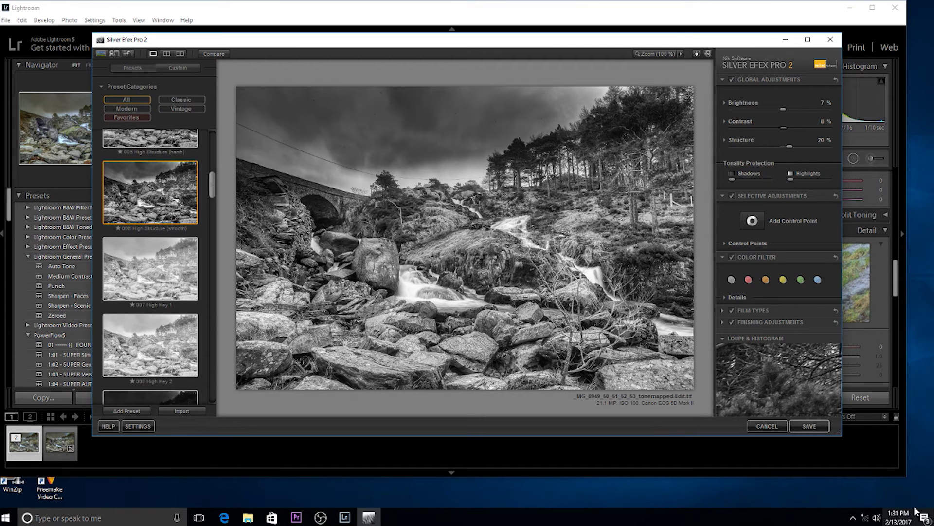
- Save the black-and-white waterfall from Silver Efex Pro 2 back to Lightroom as an edited copy
{"action": "left_click", "coordinate": [816, 422]}
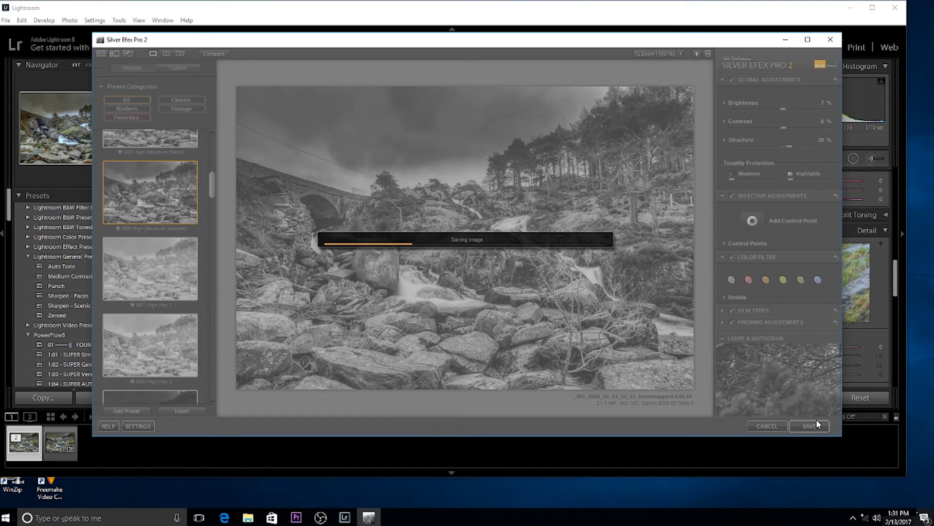